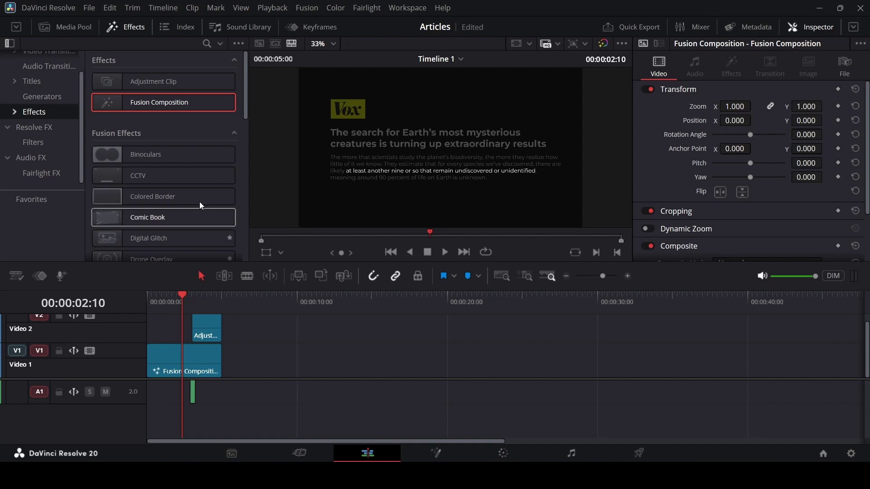
Step: Add a second Fusion Composition clip to Video 1 and open it on the Fusion page
drag(153, 103, 300, 381)
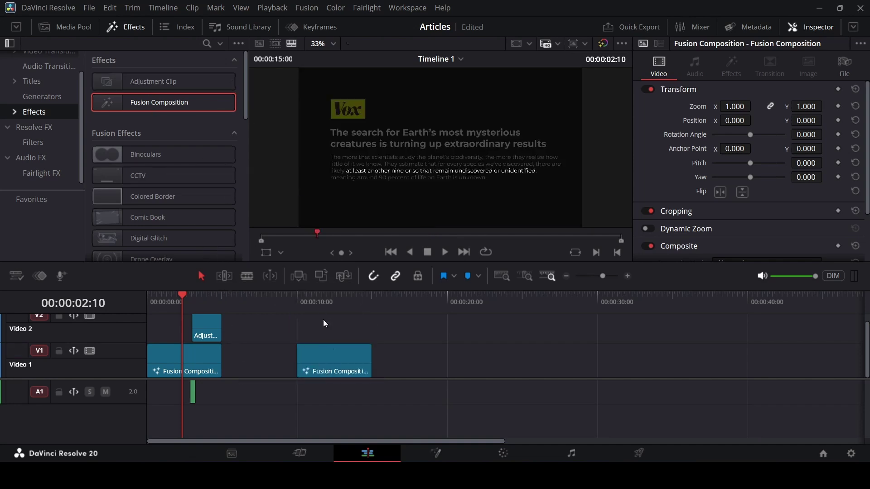
right_click(334, 357)
click(373, 282)
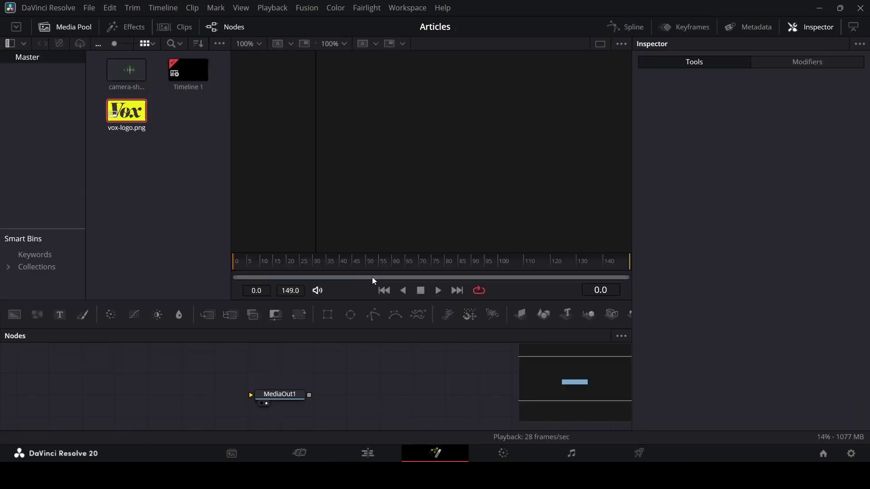
Step: Add a Background node and set its colour to dark grey
drag(14, 314, 256, 396)
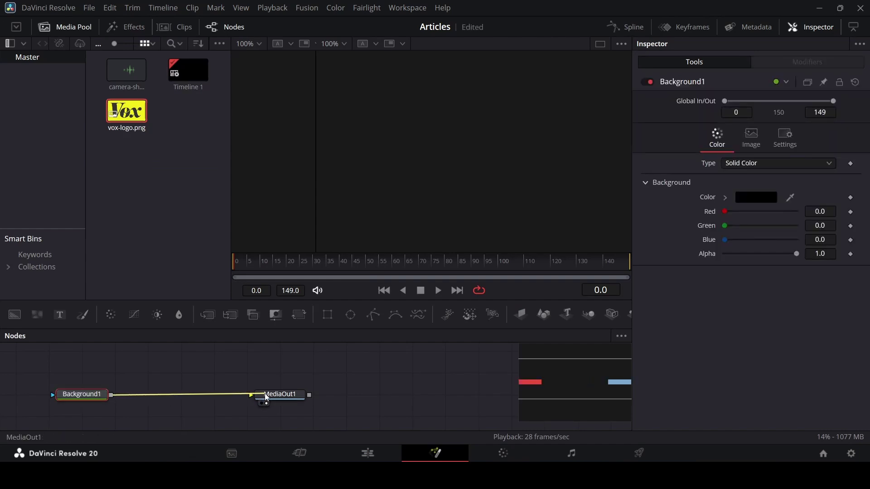
click(725, 197)
drag(735, 253, 716, 268)
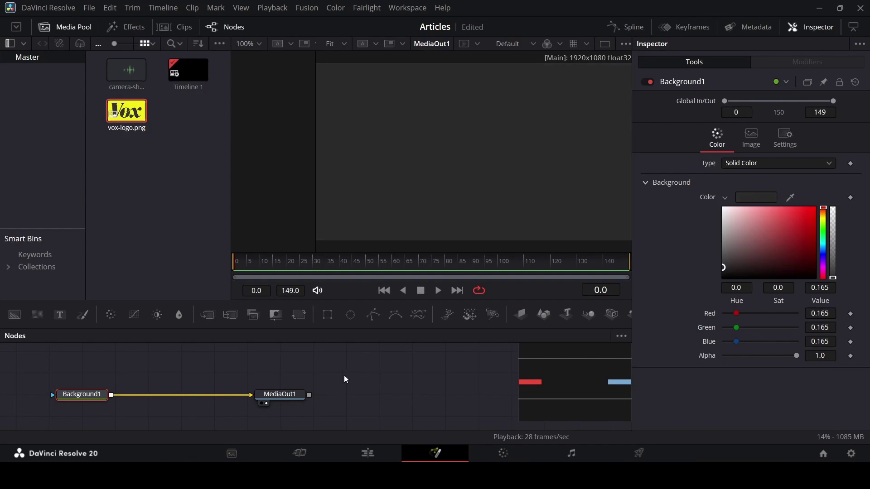
Step: Merge vox-logo.png over the background at size 0.5 near the top, and add a Text+ node
drag(129, 123, 148, 366)
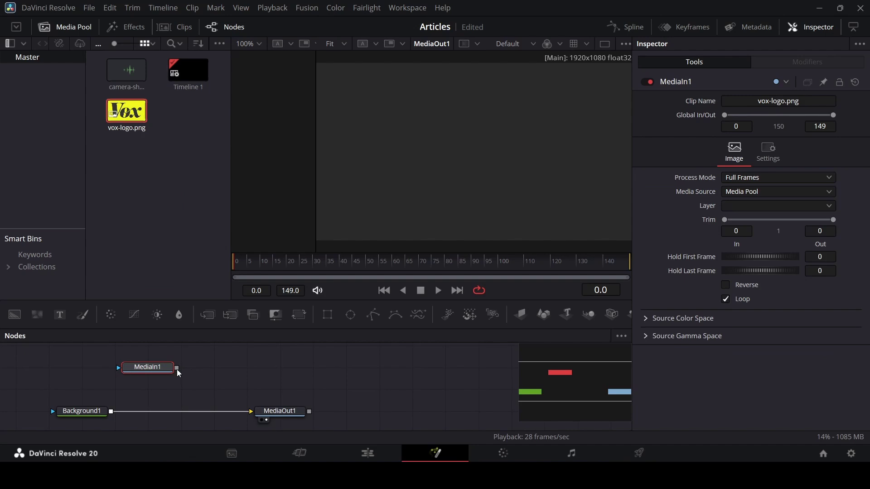
drag(179, 368, 109, 415)
drag(732, 157, 729, 157)
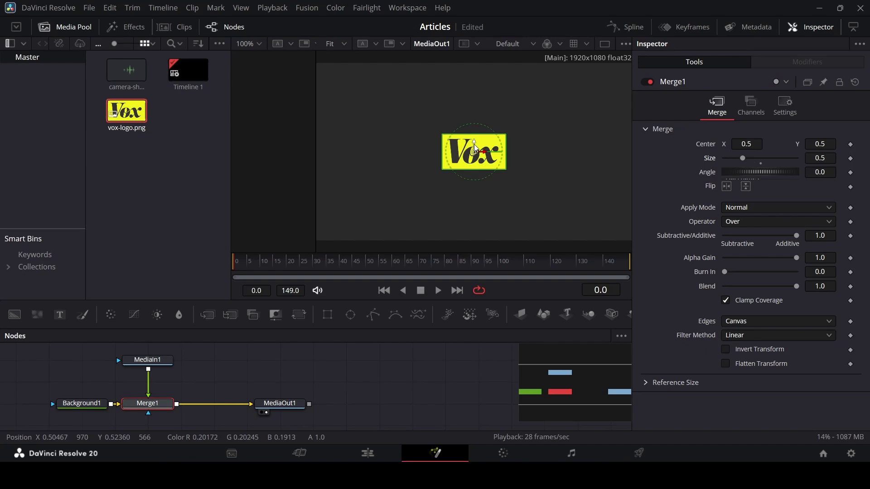
drag(475, 142, 474, 86)
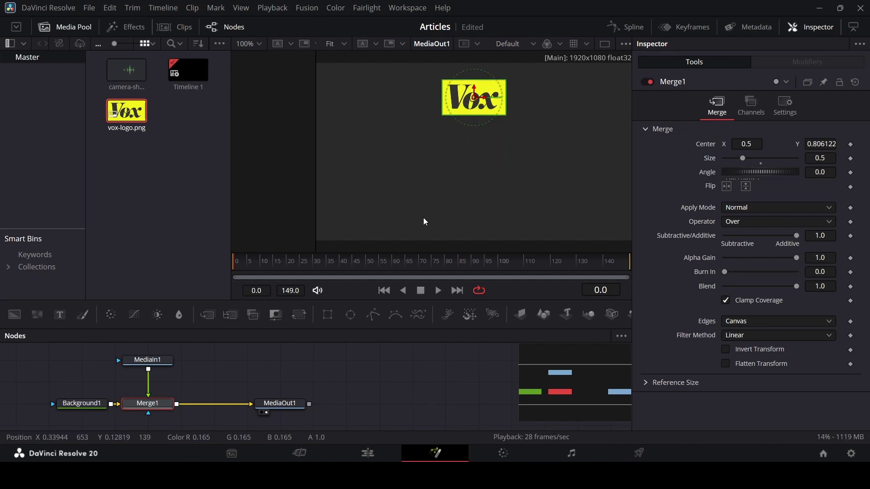
drag(60, 314, 176, 413)
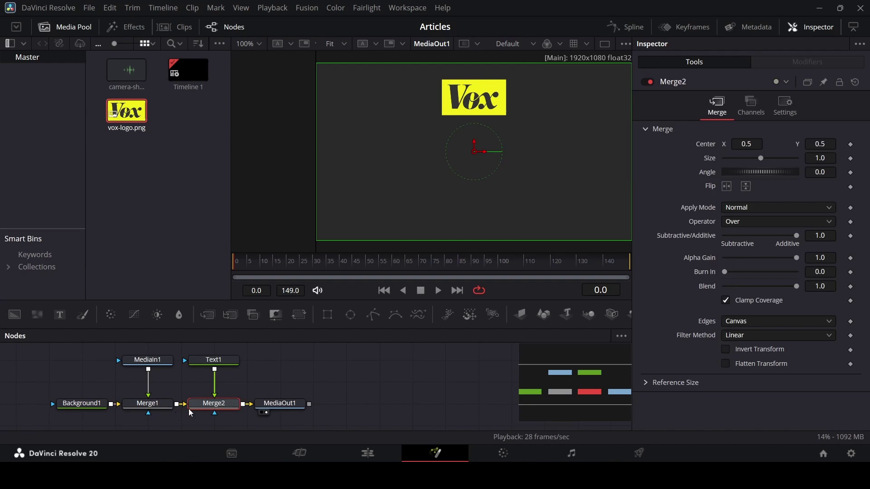
Step: Paste the headline into Text1 and set its font to Montserrat
click(222, 368)
click(706, 241)
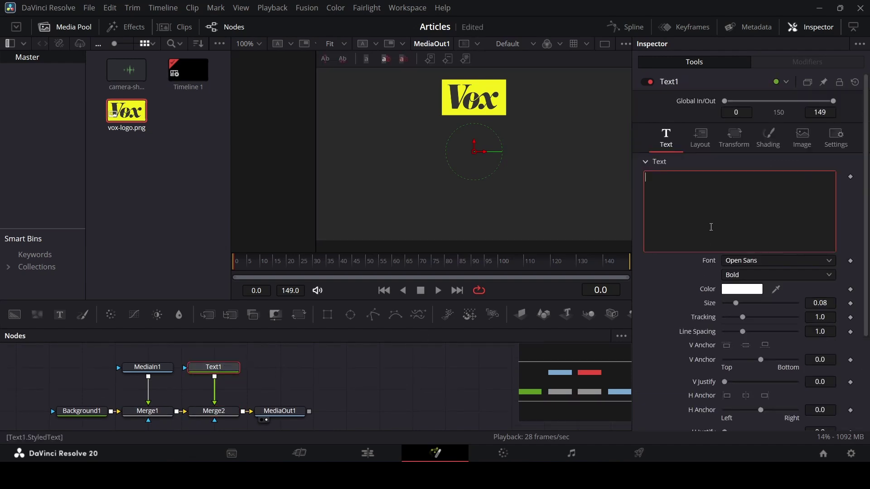
text(The search for Earth’s most mysterious creatures is turning up extraordinary results)
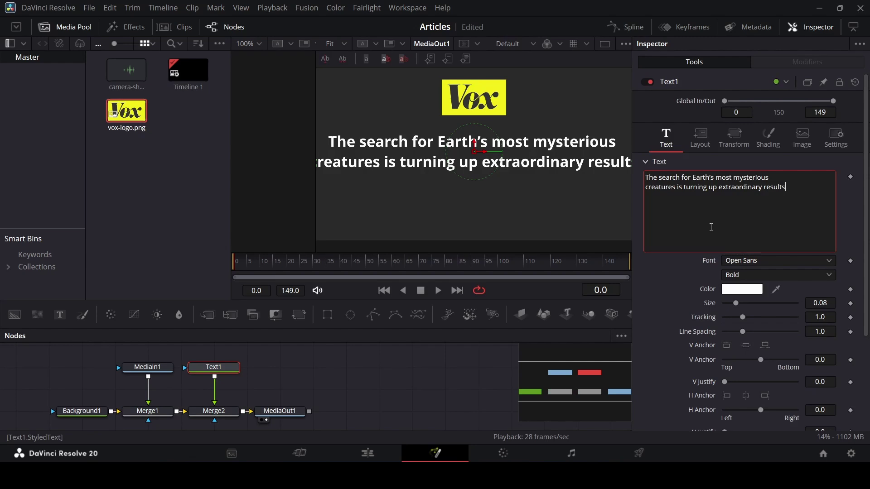
click(743, 261)
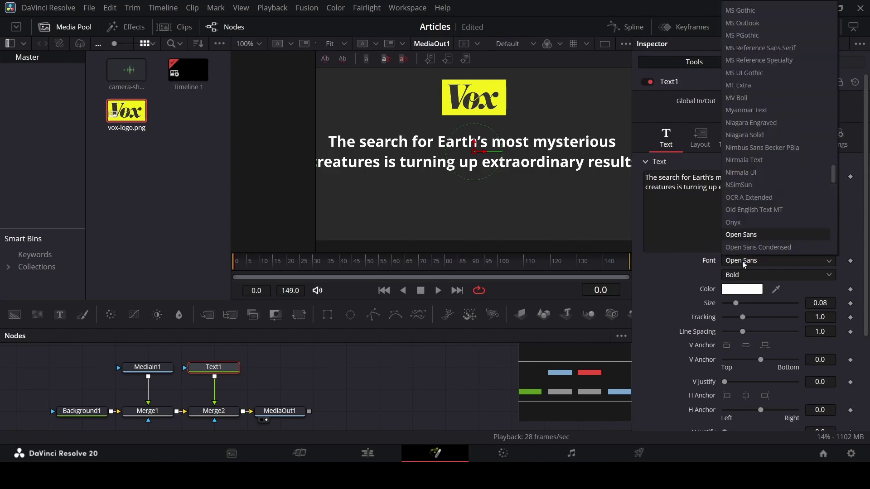
text(Mont)
key(Return)
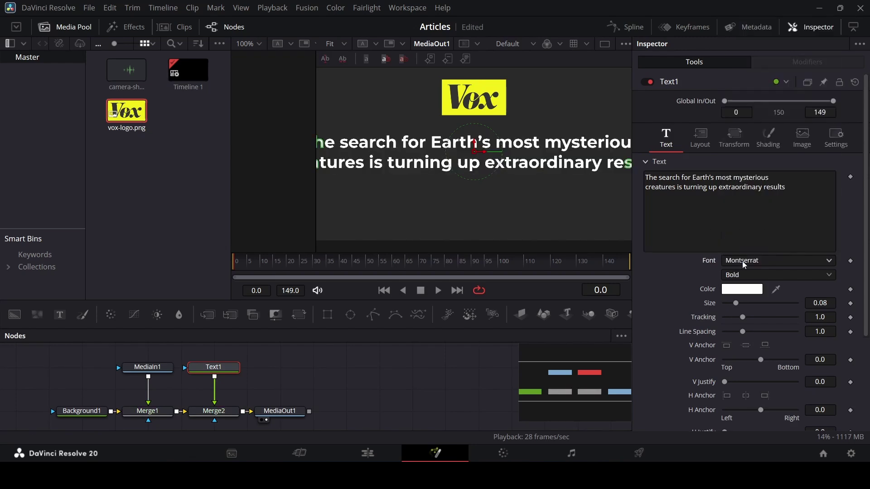
Step: Set the headline to size 0.05, anchor it left, and shift it left in the frame
click(821, 303)
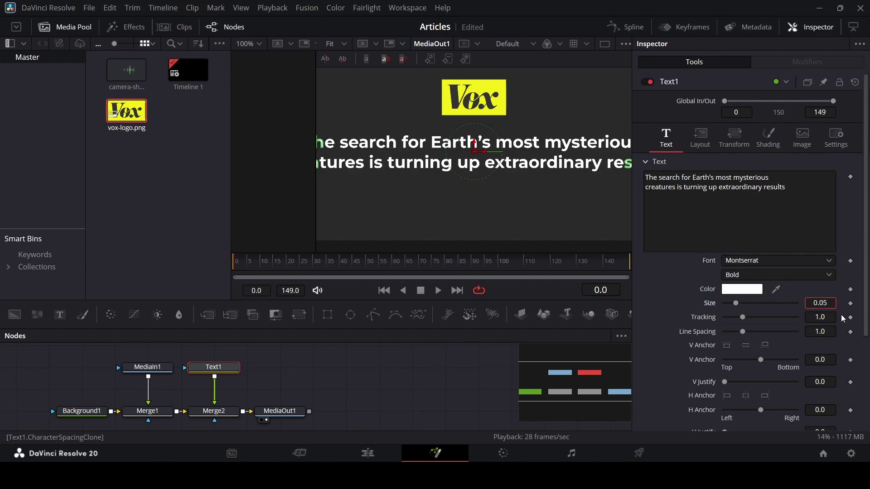
key(Tab)
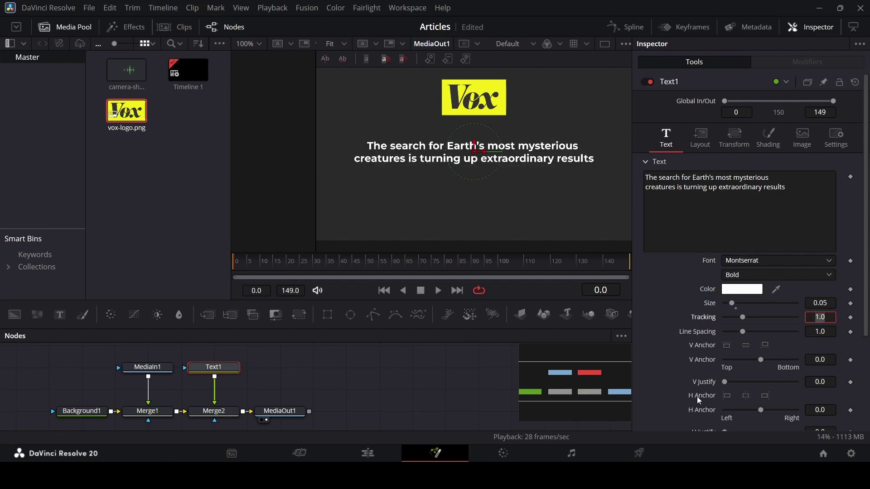
click(728, 397)
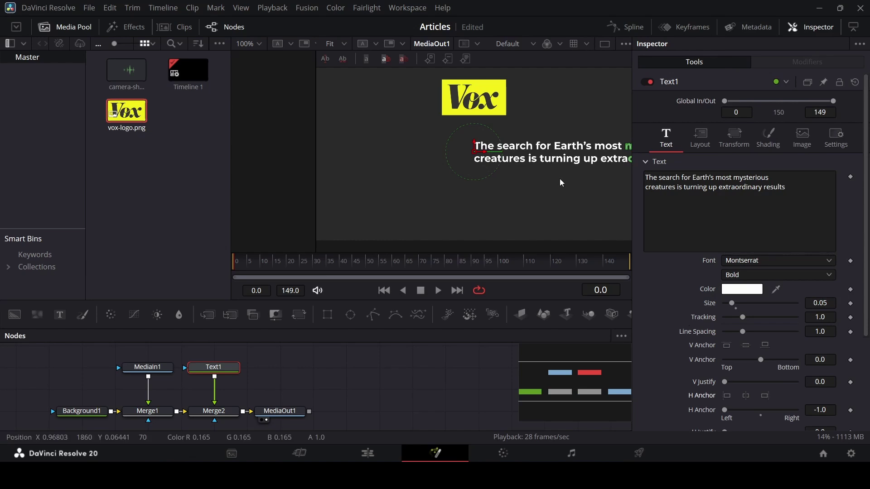
drag(478, 153, 377, 162)
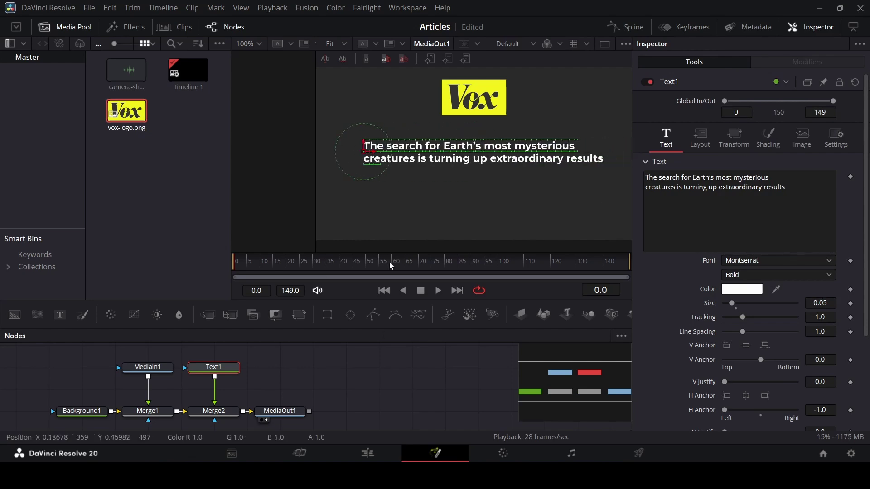
click(160, 417)
Step: Move the Vox logo left and raise the headline just beneath it
drag(485, 106, 406, 107)
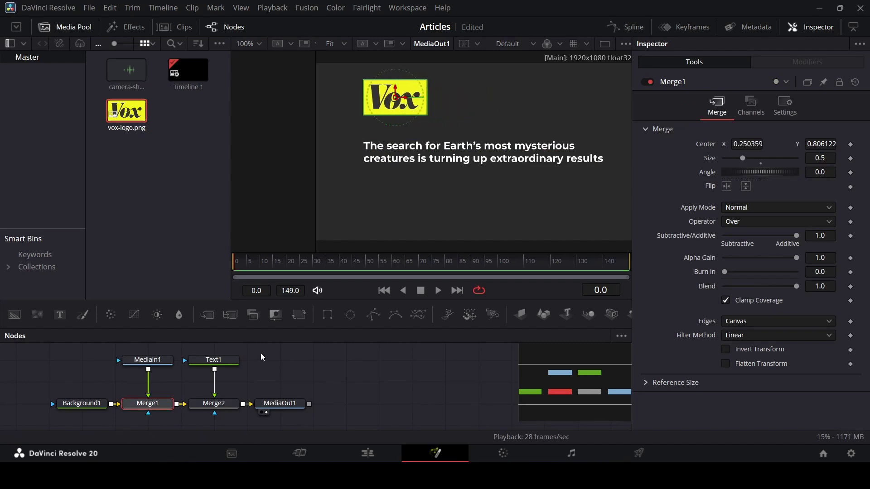
click(222, 360)
drag(375, 154, 375, 139)
click(398, 349)
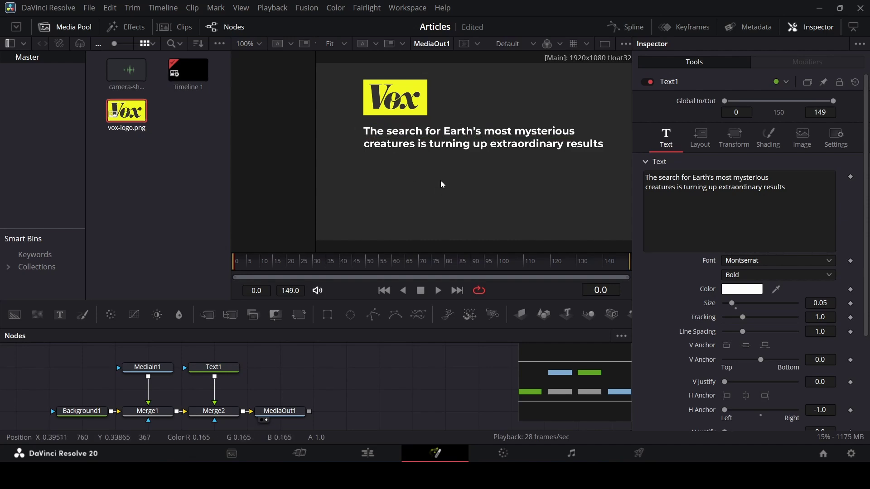
Step: Duplicate Text1 as Text1_1 and merge it through Merge3 into MediaOut1
click(225, 366)
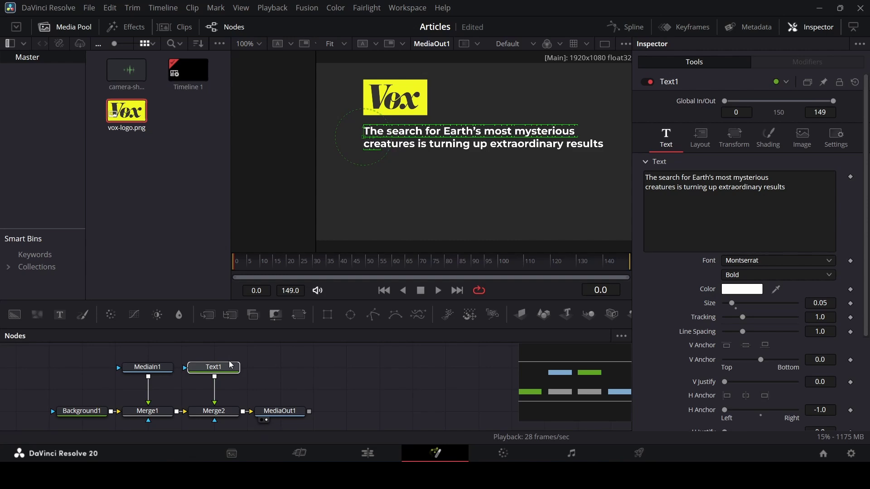
click(302, 379)
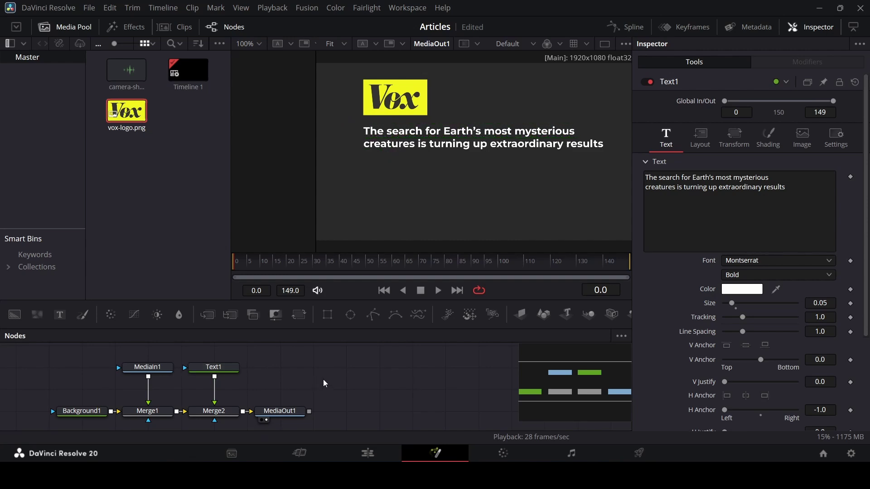
key(ctrl+v)
drag(309, 368, 274, 411)
Step: Rename the copied text node to Text2
click(284, 364)
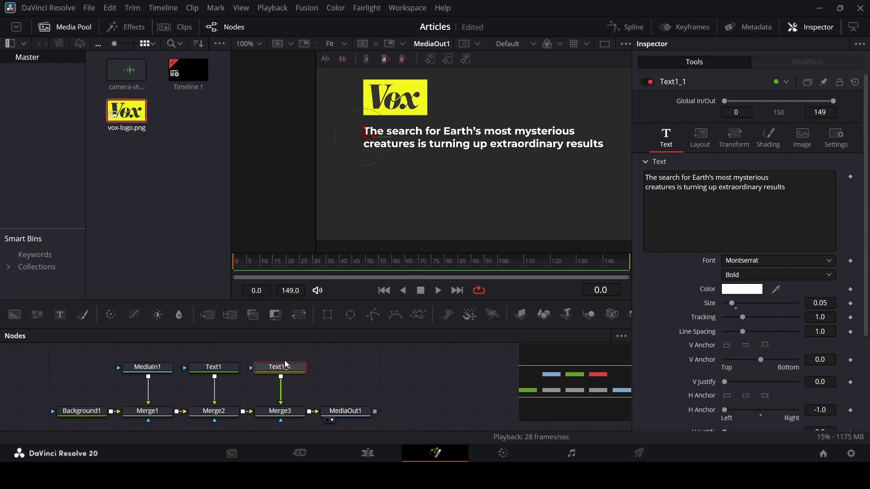
key(F2)
key(End)
key(BackSpace)
key(BackSpace)
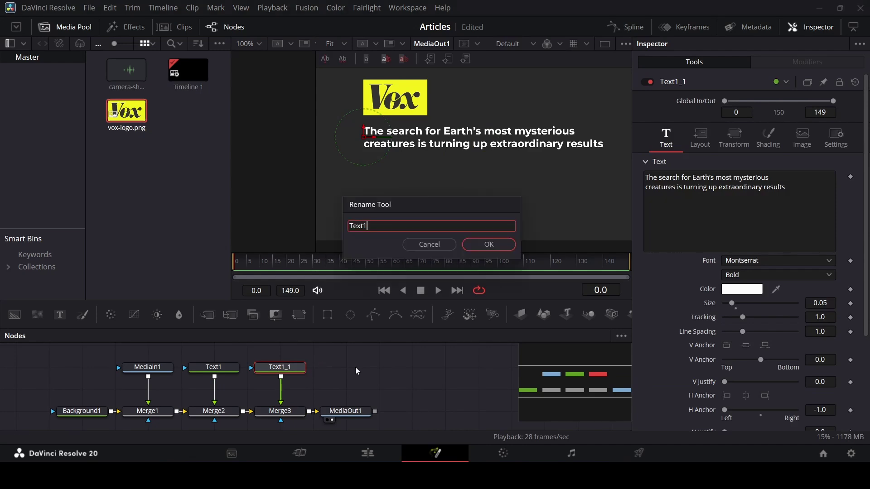
key(BackSpace)
key(Escape)
Step: Replace Text2's text with the body paragraph in Montserrat Regular, placed below the headline
click(674, 227)
key(ctrl+a)
text(The more that scientists study the planet’s biodiversity, the more they realize how little of it we know. They estimate that for every species we’ve discovered, there are likely at least another nine or so that remain undiscovered or unidentified, meaning around 90 percent of life on Earth is unknown.)
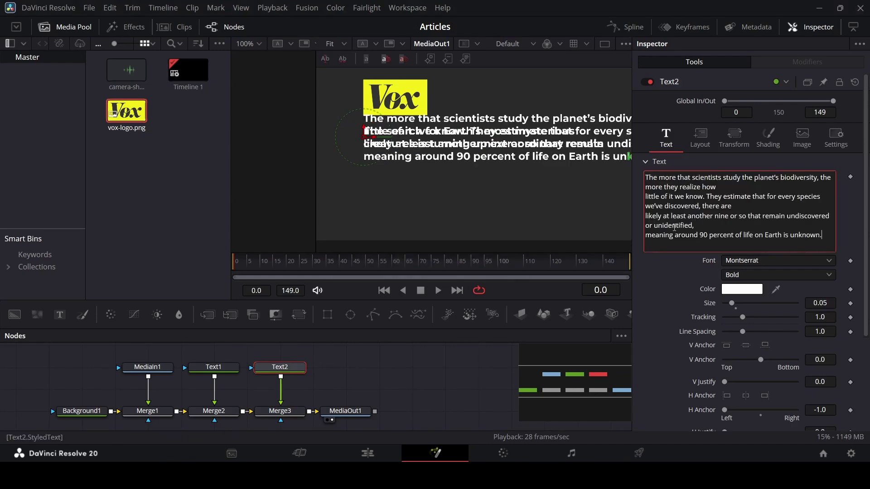
click(749, 272)
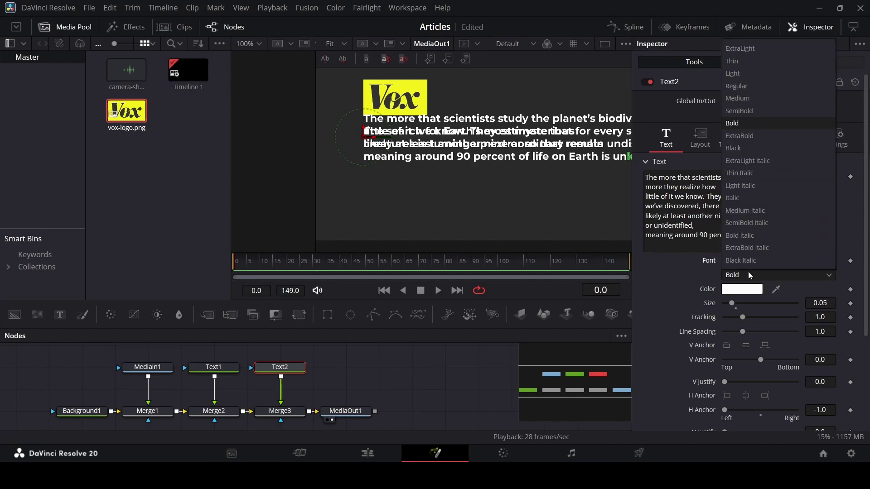
click(749, 85)
drag(368, 135, 366, 188)
Step: Set the body text size to 0.03 and move it up closer to the headline
click(831, 304)
key(BackSpace)
text(4)
key(BackSpace)
text(3)
key(Tab)
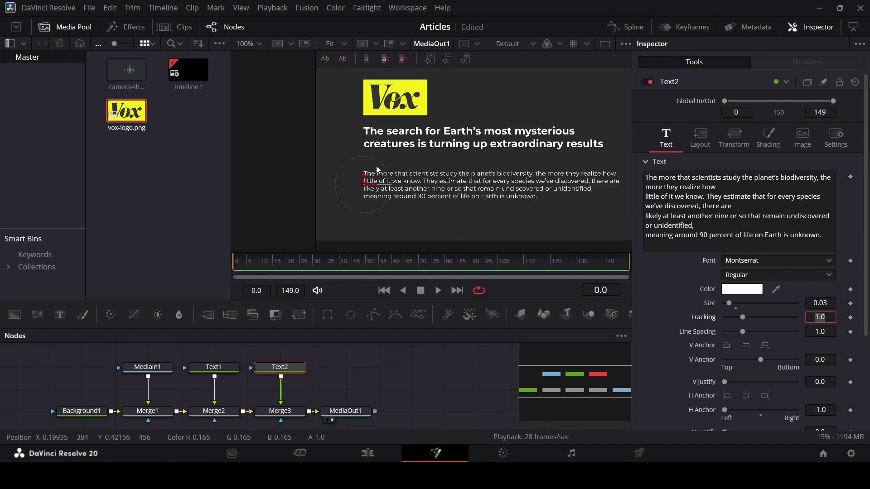
drag(365, 178, 365, 167)
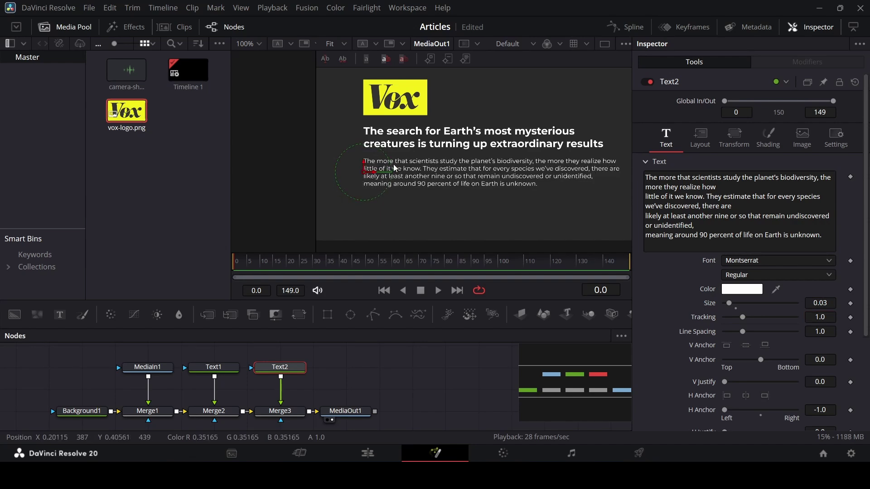
scroll(394, 169, down, 1)
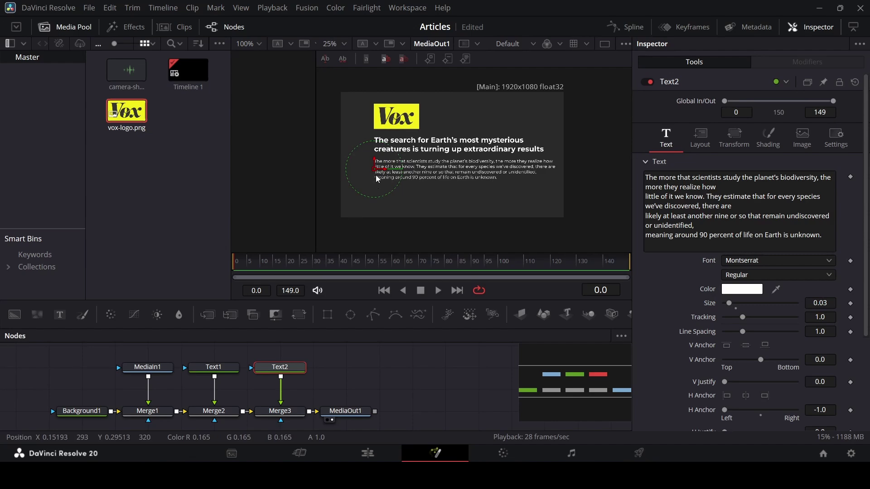
Step: Nudge Text2 left so the body paragraph's left edge aligns with the headline
key(ctrl+z)
drag(384, 179, 377, 180)
click(380, 149)
scroll(357, 163, up, 2)
click(148, 411)
click(338, 200)
scroll(537, 184, down, 2)
scroll(497, 183, up, 2)
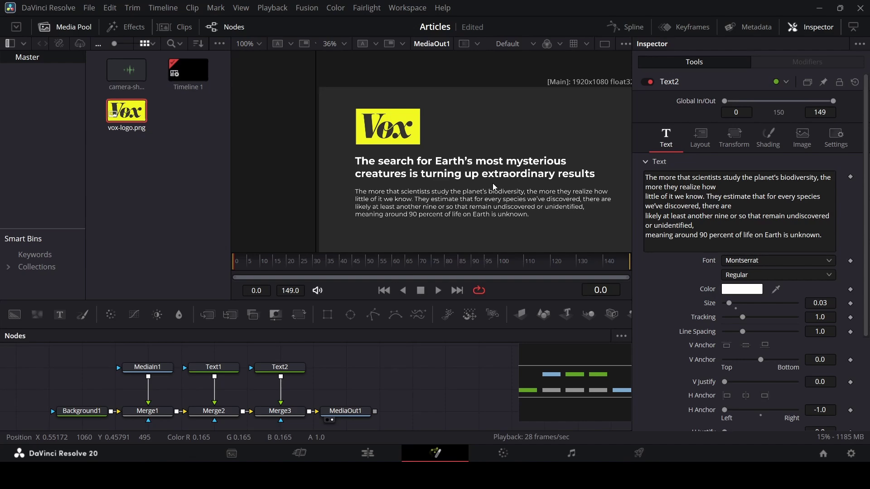
scroll(395, 208, up, 5)
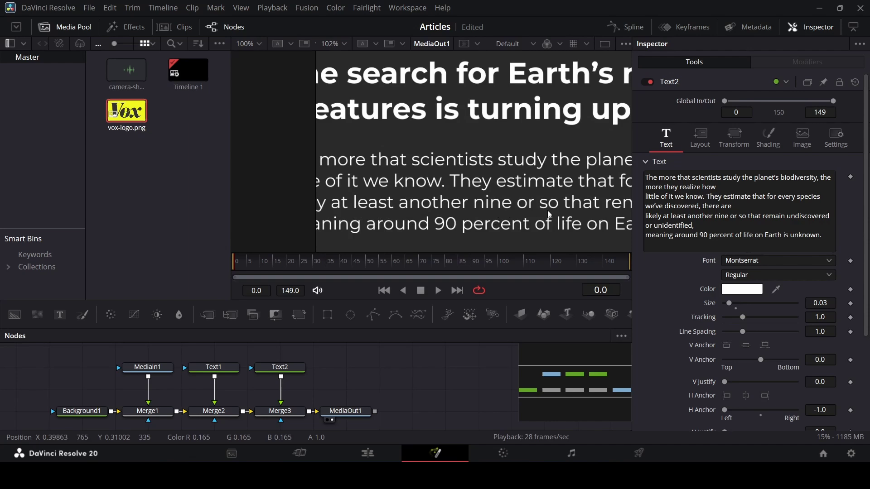
scroll(399, 223, down, 4)
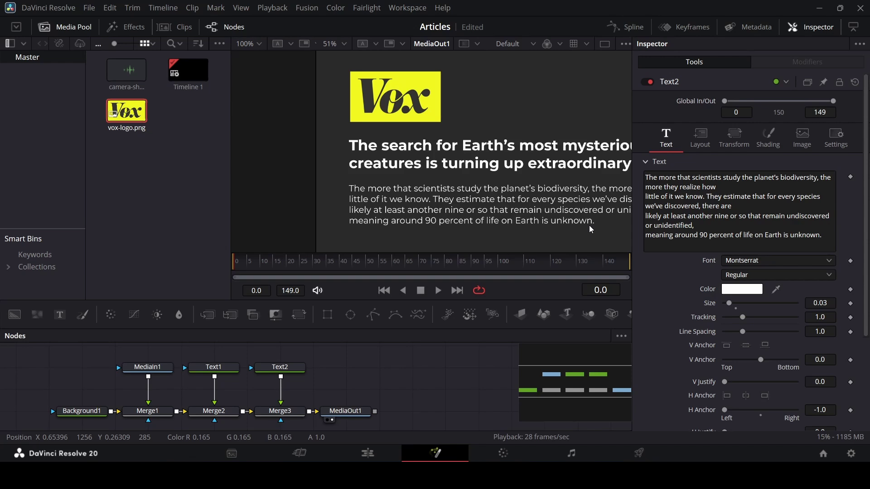
click(290, 370)
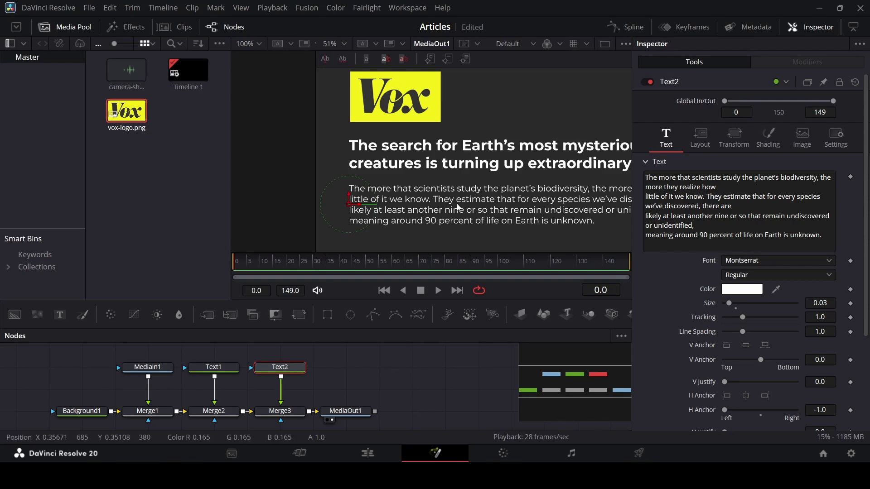
Step: Keyframe Text2's Write On End from 0 at frame 0 to 1 at frame 10
drag(268, 263, 262, 266)
scroll(726, 376, down, 5)
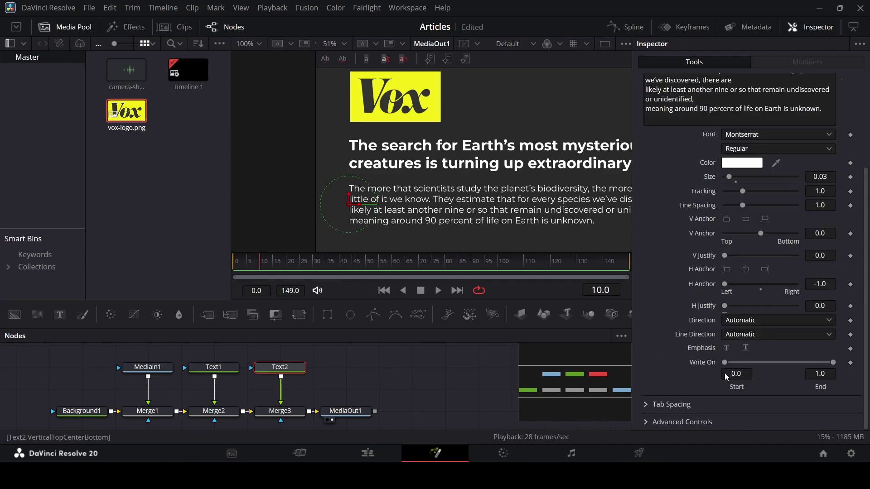
click(850, 363)
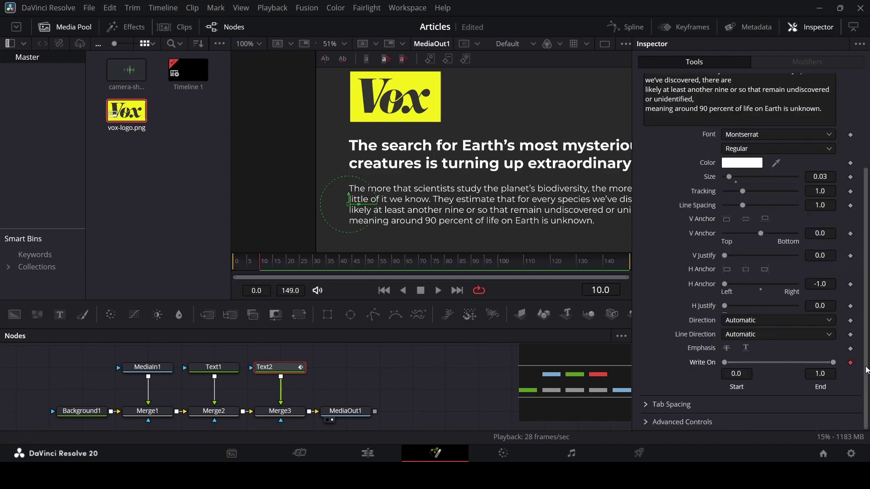
drag(262, 269, 219, 274)
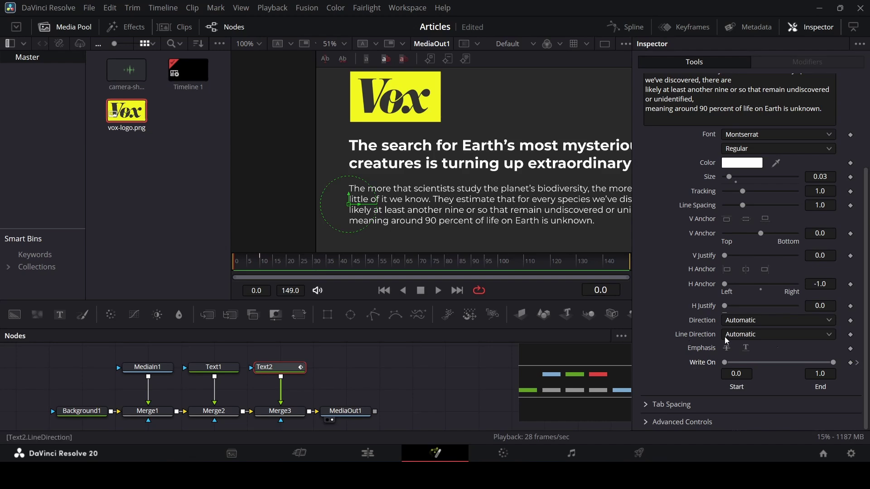
drag(833, 362, 705, 371)
mouse_move(260, 269)
mouse_down()
mouse_move(235, 265)
mouse_move(273, 272)
mouse_up()
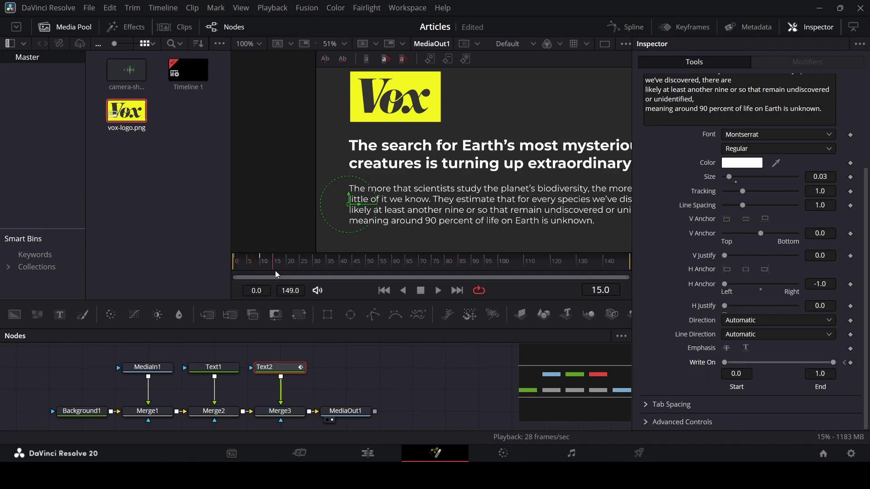
Step: Keyframe Shading Opacity from 0 at frame 0 to 1 and play back the fade-in
scroll(758, 191, up, 10)
click(766, 139)
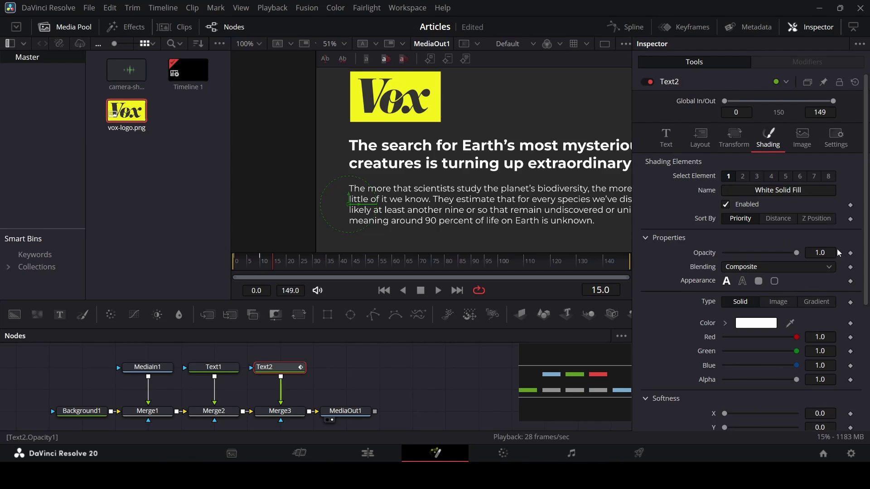
drag(324, 261, 225, 280)
click(851, 253)
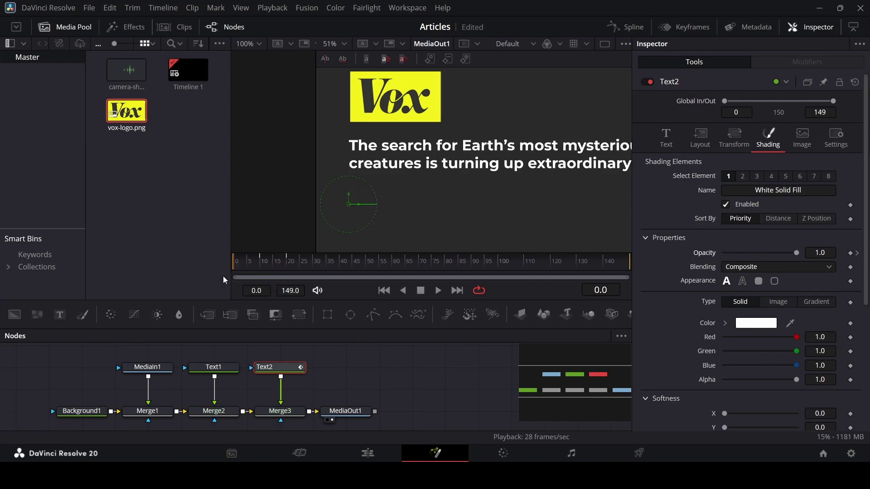
drag(797, 254, 659, 273)
key(space)
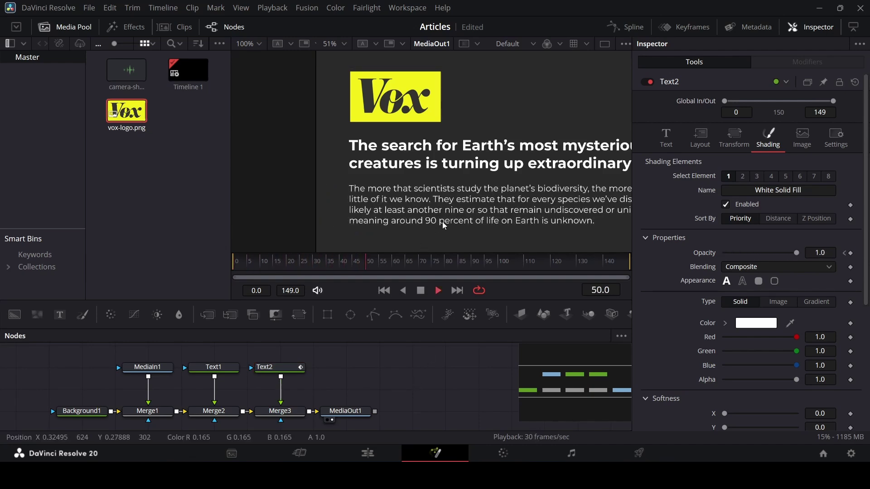
drag(253, 268, 300, 266)
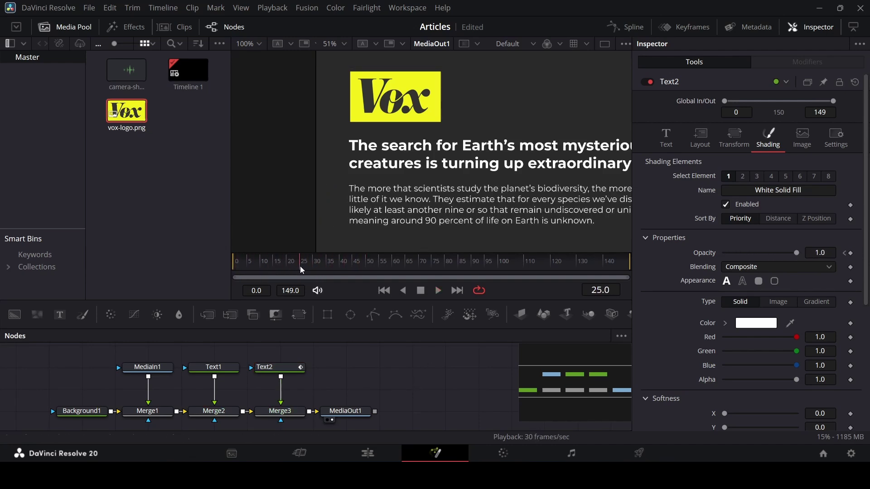
click(277, 367)
Step: Paste a copy of the body paragraph node and rename it Text3
key(ctrl+v)
key(F2)
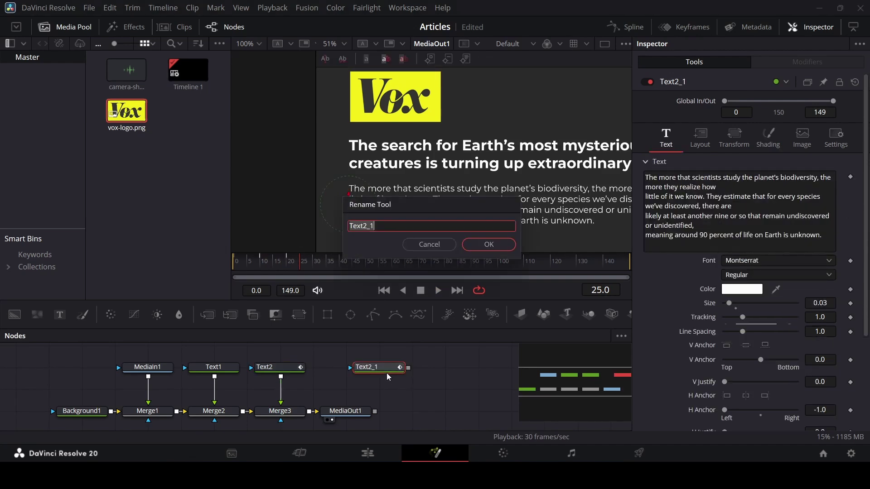
key(End)
key(BackSpace)
key(BackSpace)
key(BackSpace)
text(3)
key(Return)
Step: Merge Text3 after Merge3 through a new Merge4 and disable the original Text2
drag(389, 377, 316, 412)
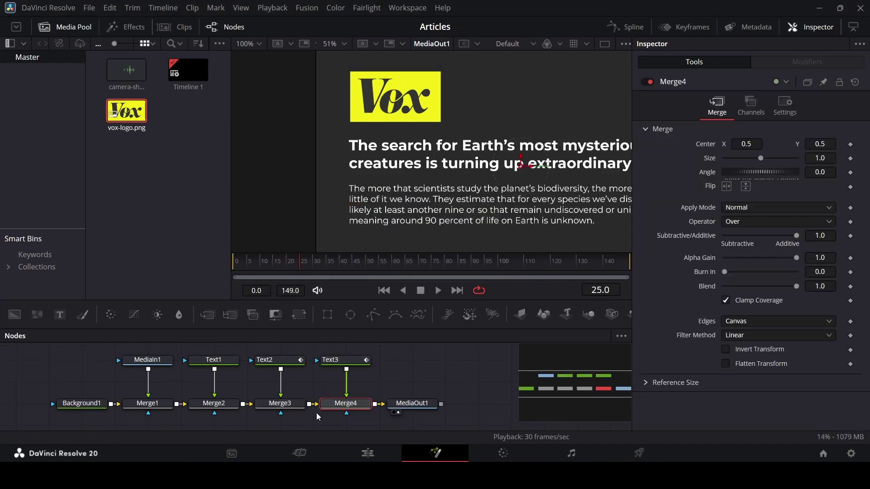
click(353, 367)
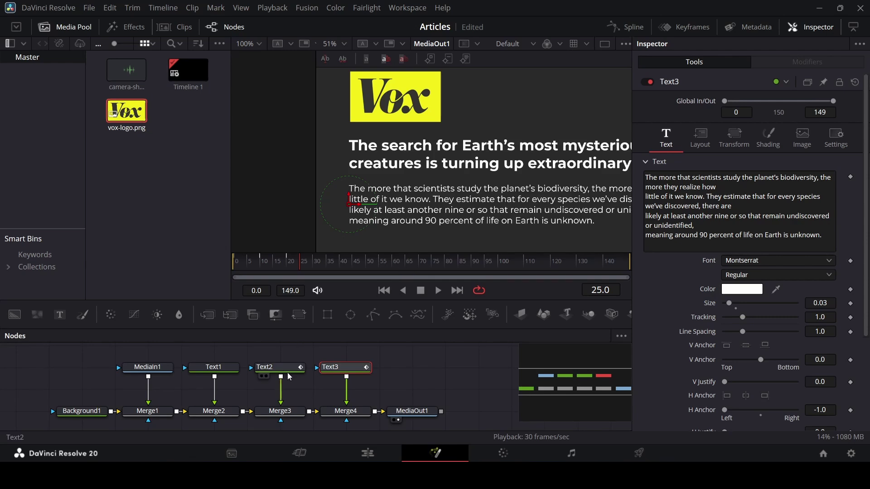
click(273, 368)
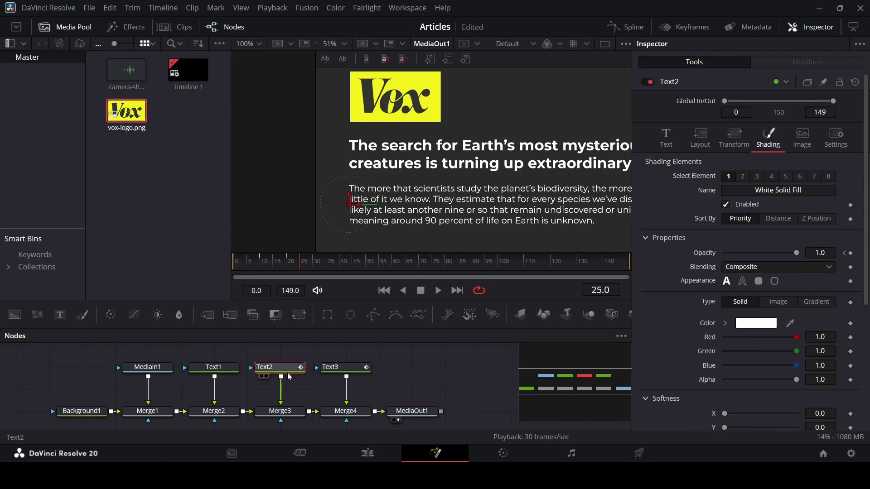
click(649, 82)
click(344, 369)
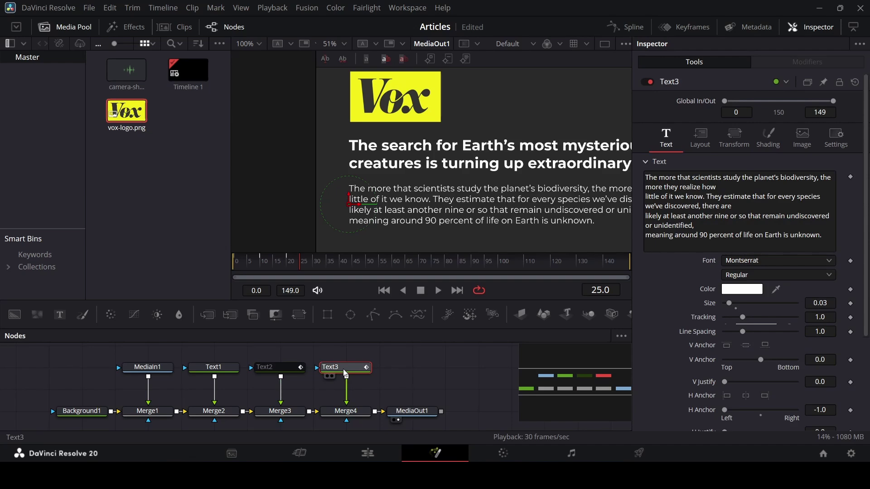
Step: Mask Text3 with a Rectangle sized 0.55 by 0.045, centred near 0.443/0.322 on the third line
drag(326, 316, 376, 372)
scroll(408, 365, down, 3)
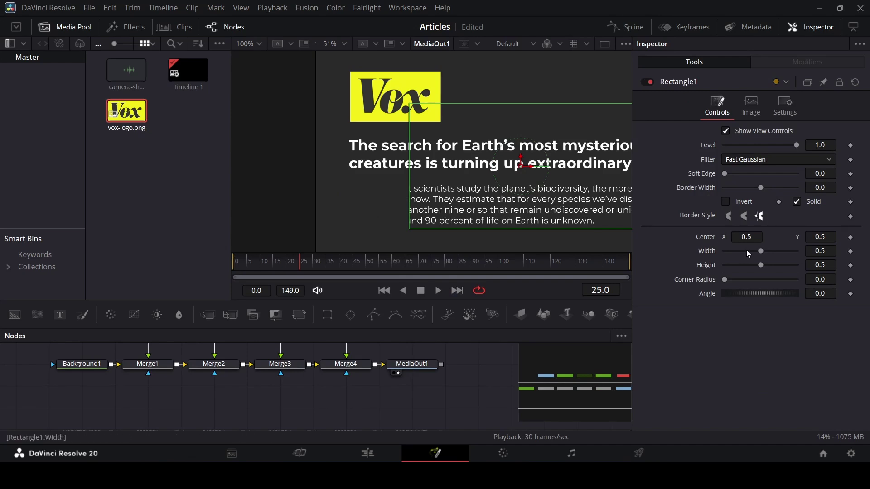
drag(762, 251, 731, 266)
drag(483, 171, 483, 210)
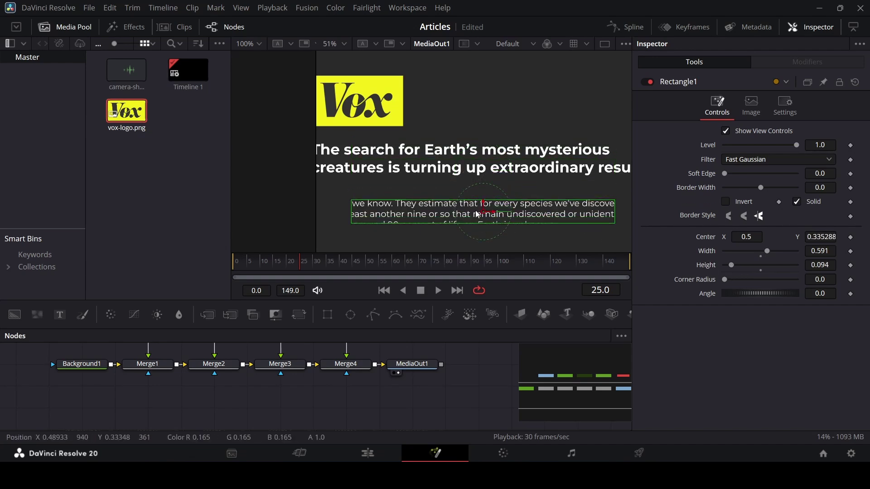
drag(492, 213, 466, 219)
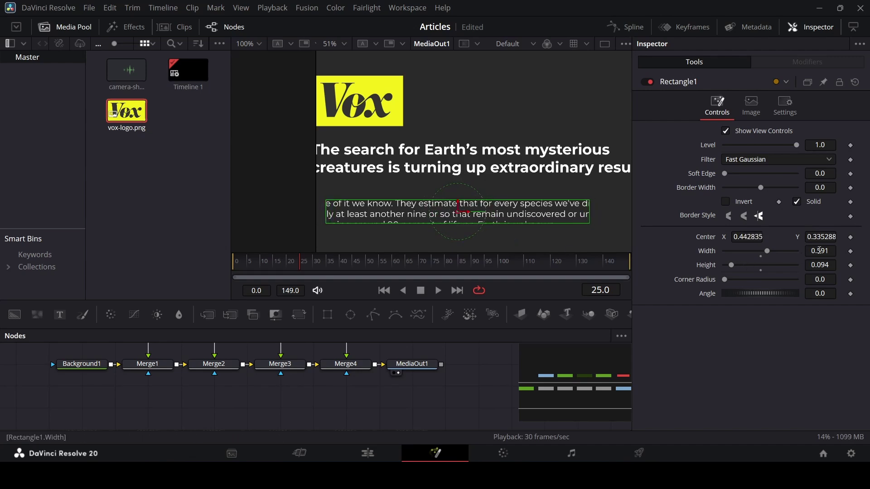
scroll(821, 250, down, 4)
scroll(827, 266, down, 6)
drag(458, 209, 459, 212)
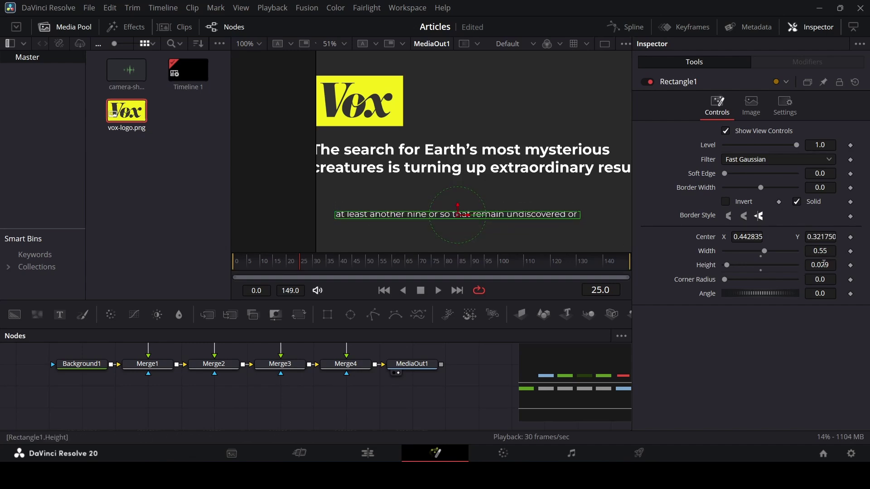
scroll(823, 264, up, 2)
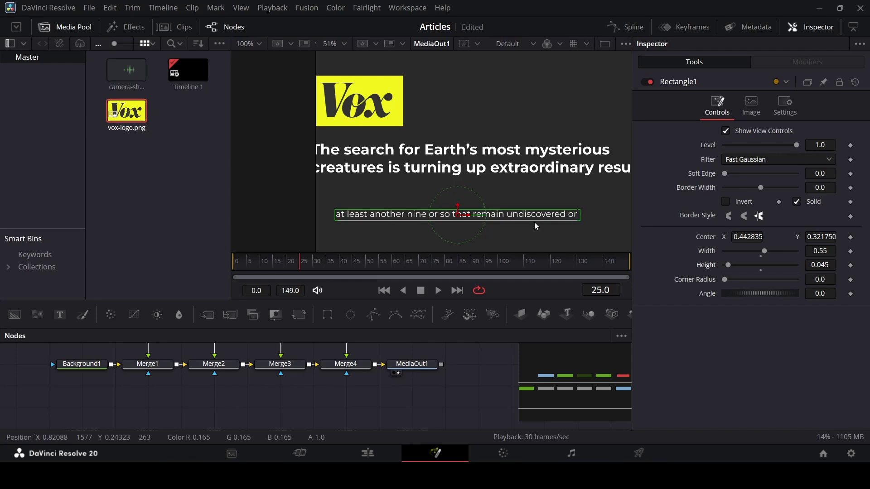
drag(459, 210, 460, 208)
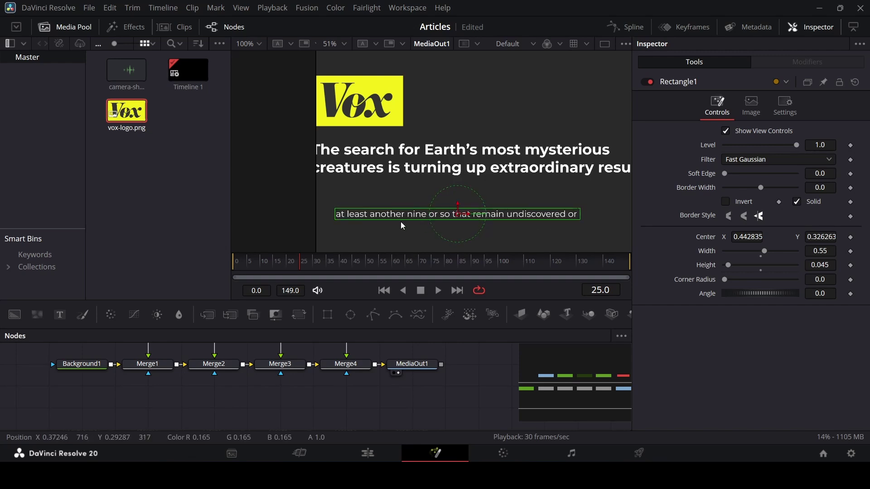
Step: Reduce Rectangle1's width from 0.55 to 0.546 and deselect it to check the isolated line
scroll(339, 215, up, 3)
scroll(338, 212, up, 2)
scroll(341, 210, down, 5)
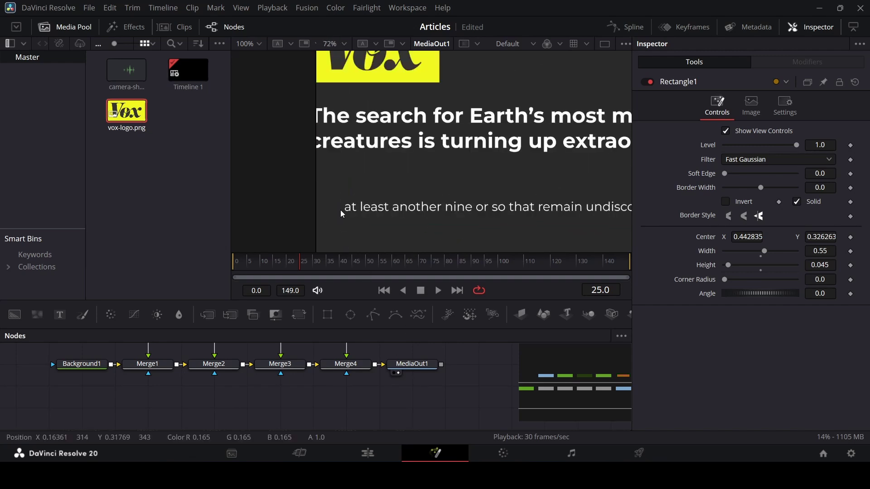
scroll(589, 211, up, 3)
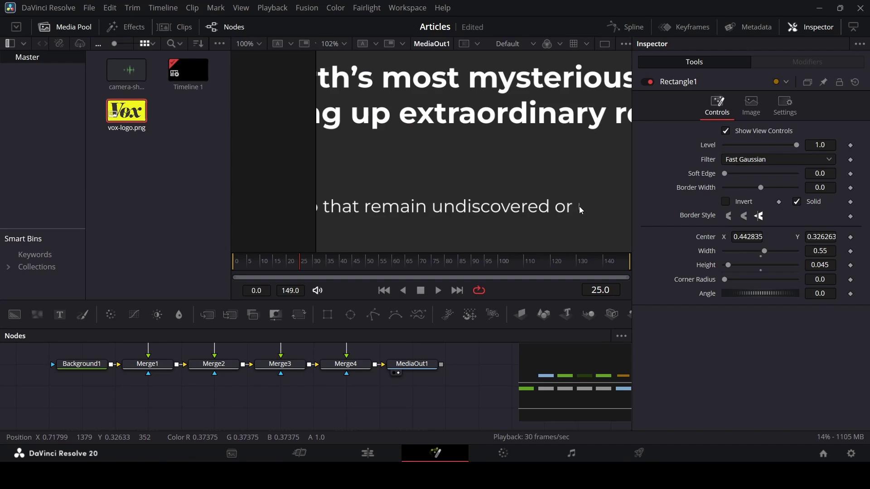
scroll(581, 207, up, 4)
scroll(402, 380, up, 3)
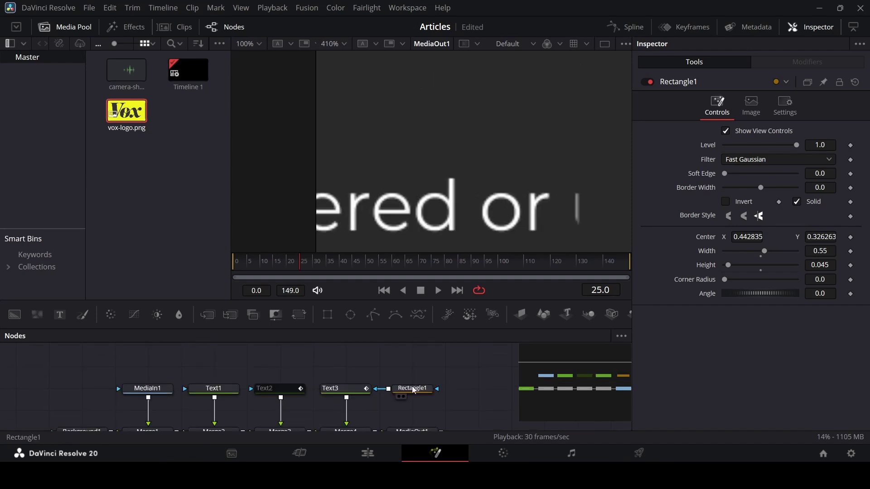
drag(816, 253, 638, 250)
scroll(479, 219, down, 7)
scroll(479, 220, down, 2)
scroll(365, 208, up, 8)
scroll(395, 224, down, 9)
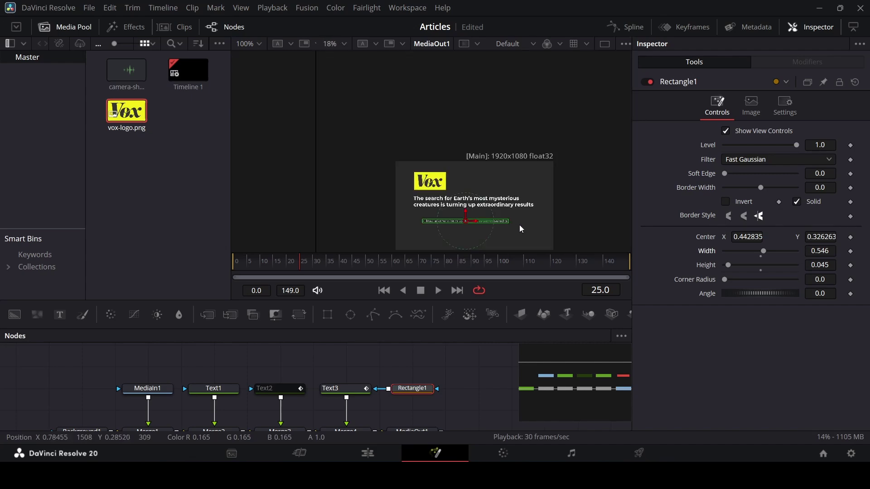
scroll(390, 218, up, 4)
scroll(396, 214, down, 2)
scroll(398, 216, up, 2)
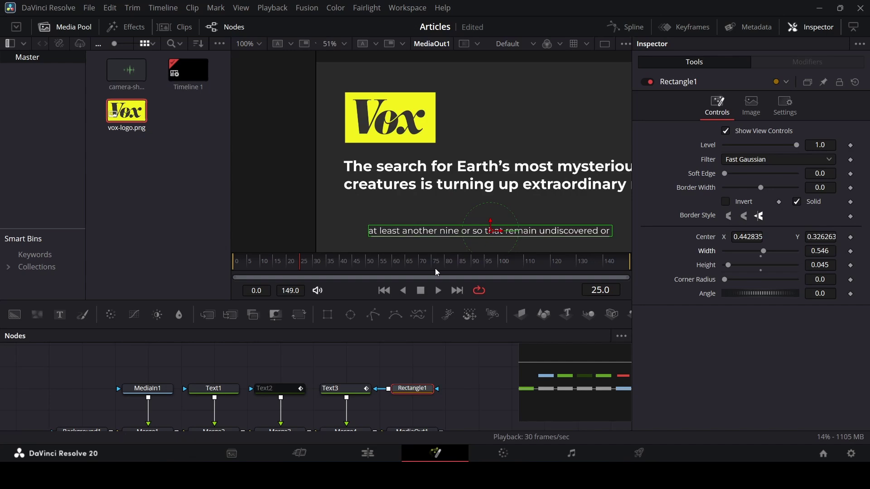
click(489, 394)
scroll(497, 213, down, 2)
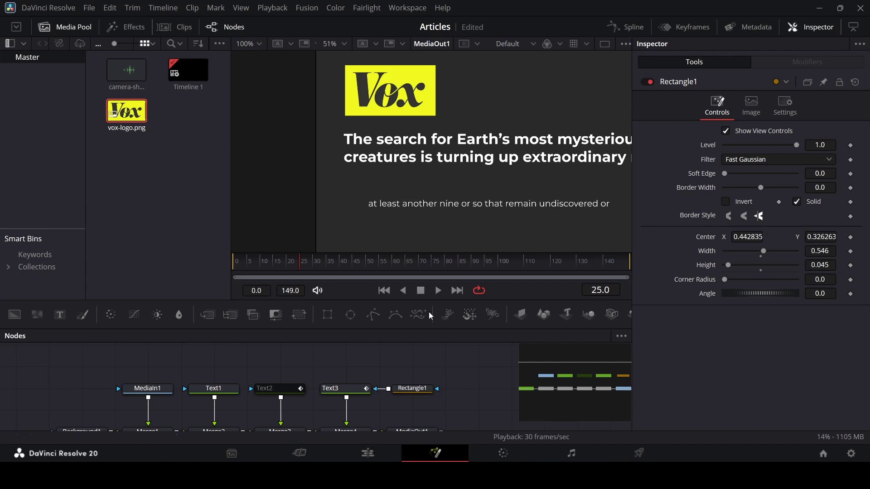
drag(327, 315, 419, 389)
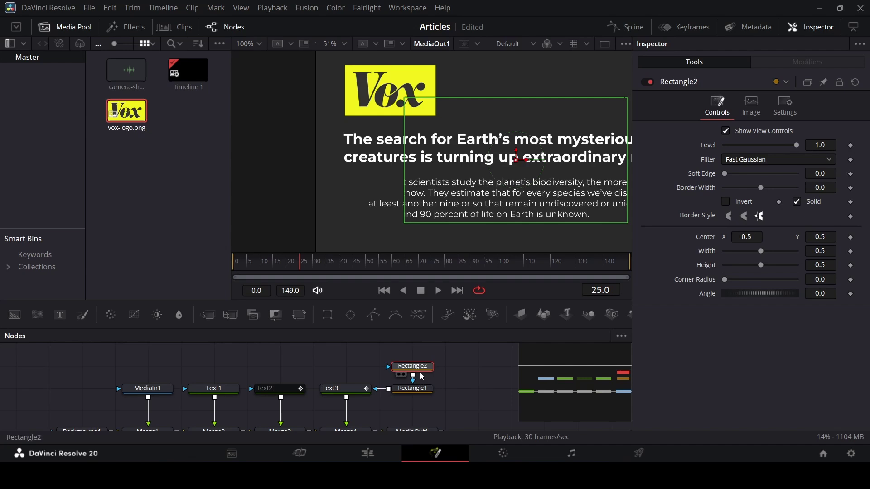
drag(517, 159, 504, 266)
drag(761, 251, 729, 252)
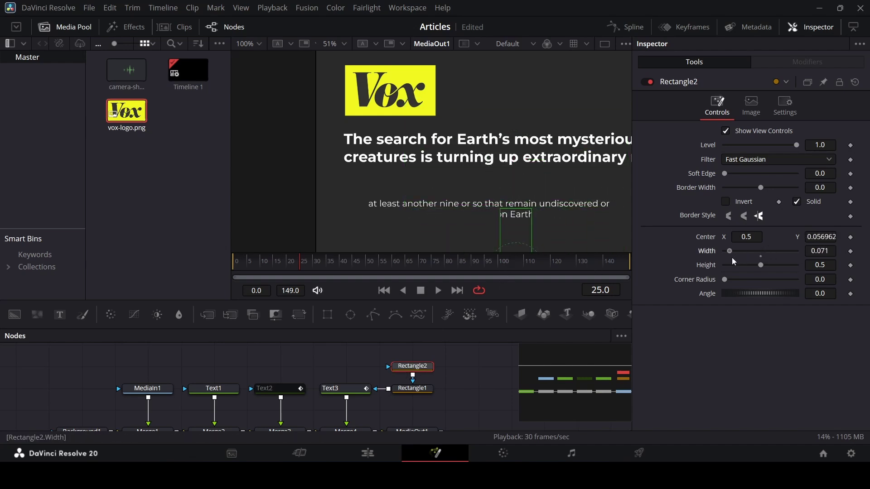
scroll(526, 200, down, 3)
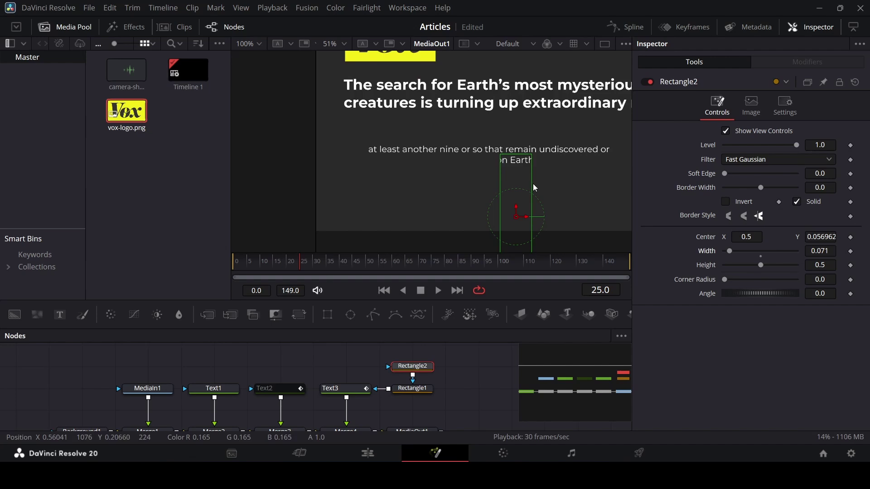
drag(760, 268, 727, 268)
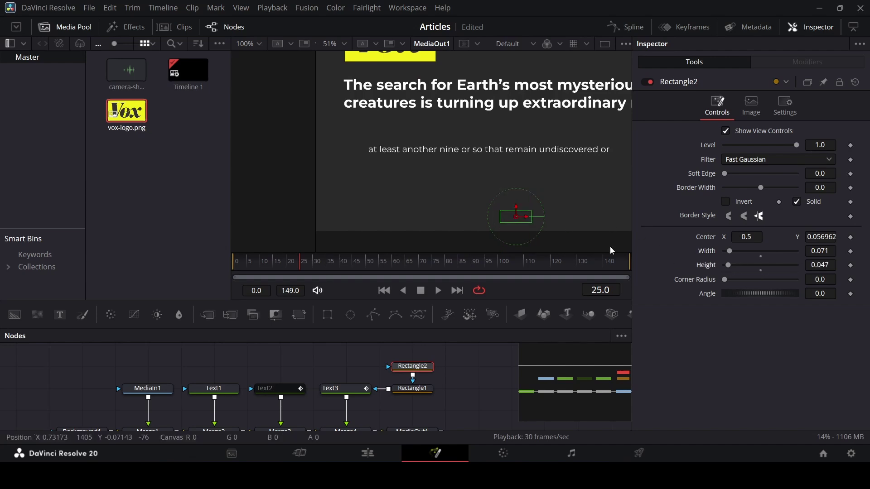
drag(515, 217, 524, 162)
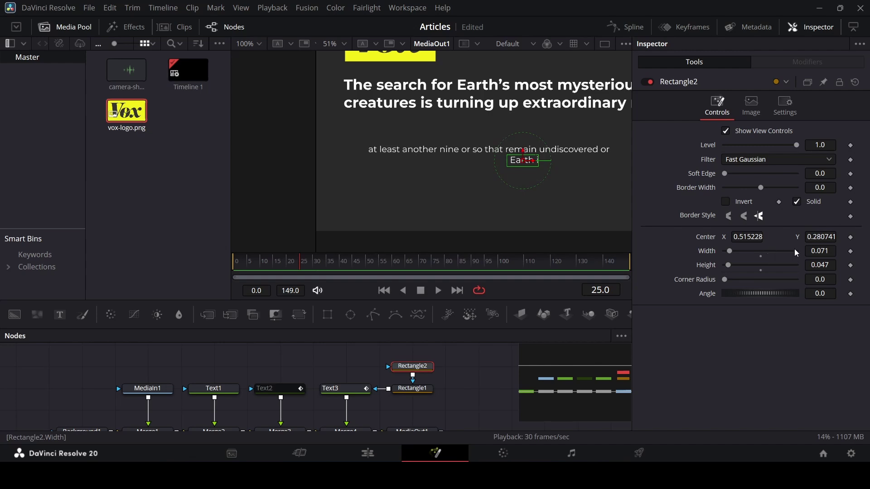
scroll(823, 249, down, 3)
click(514, 393)
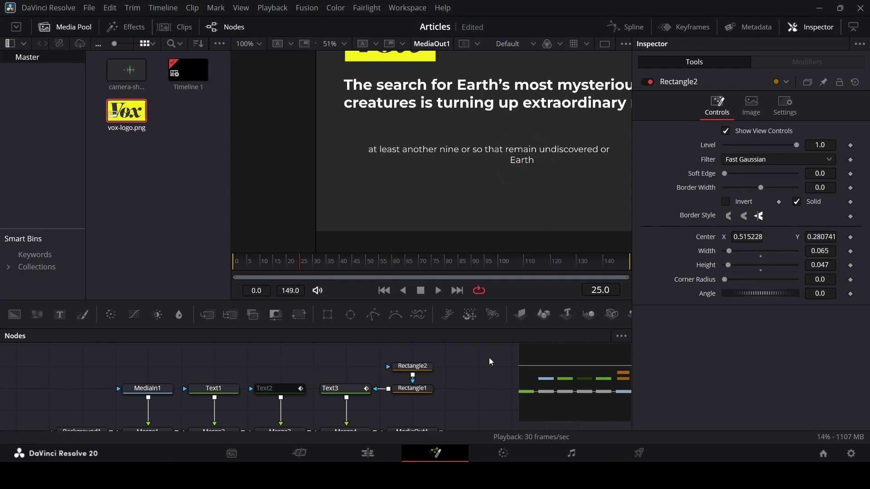
click(427, 367)
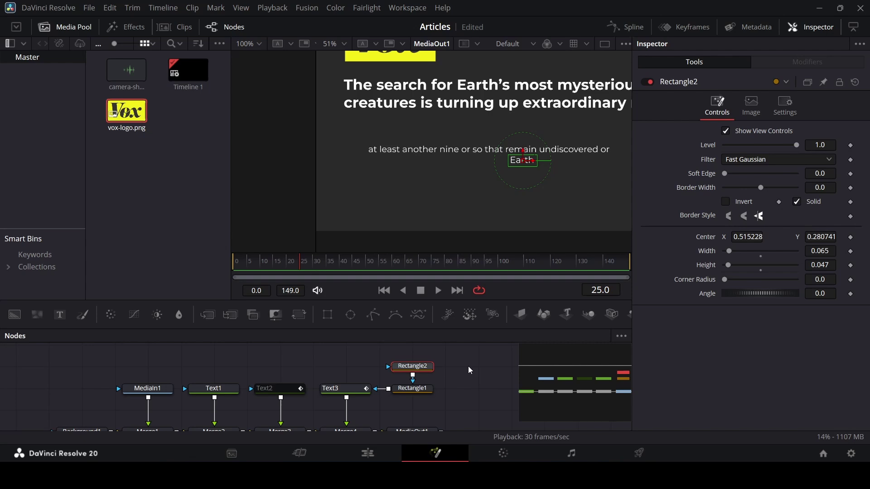
key(Delete)
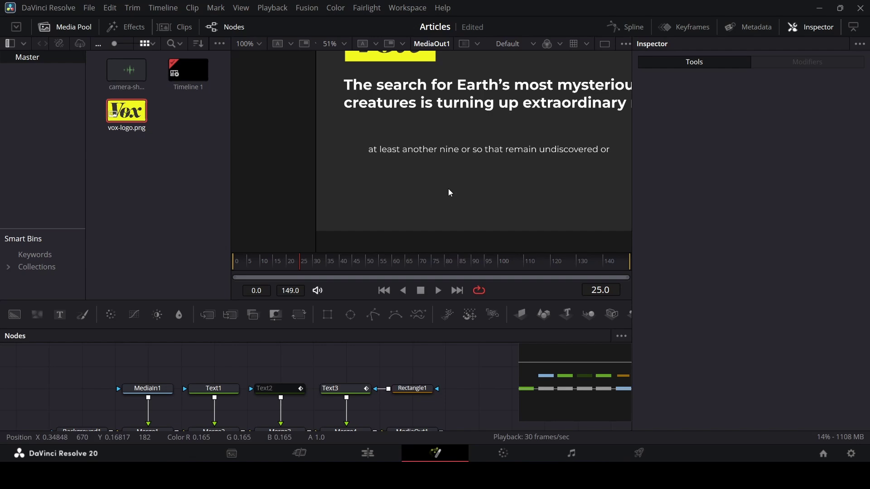
Step: Switch Text2 back on so all four body lines show, then select Text3, Rectangle1, Merge4 and MediaOut1
click(298, 394)
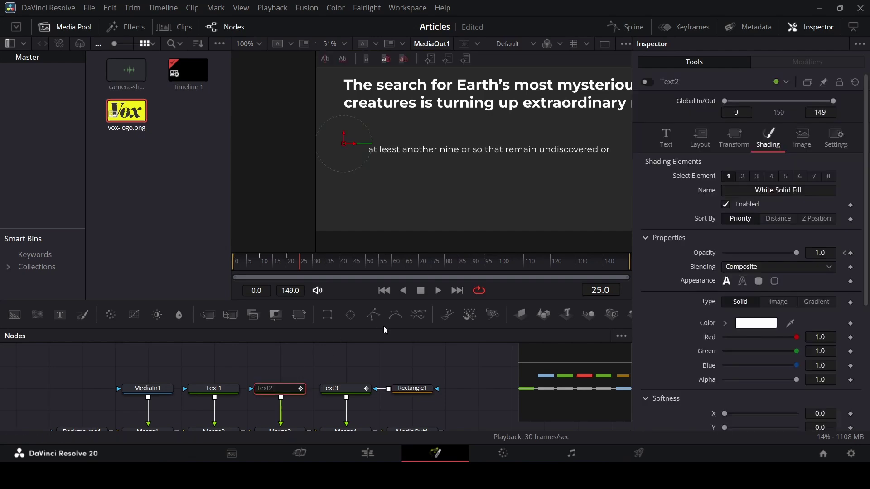
click(648, 83)
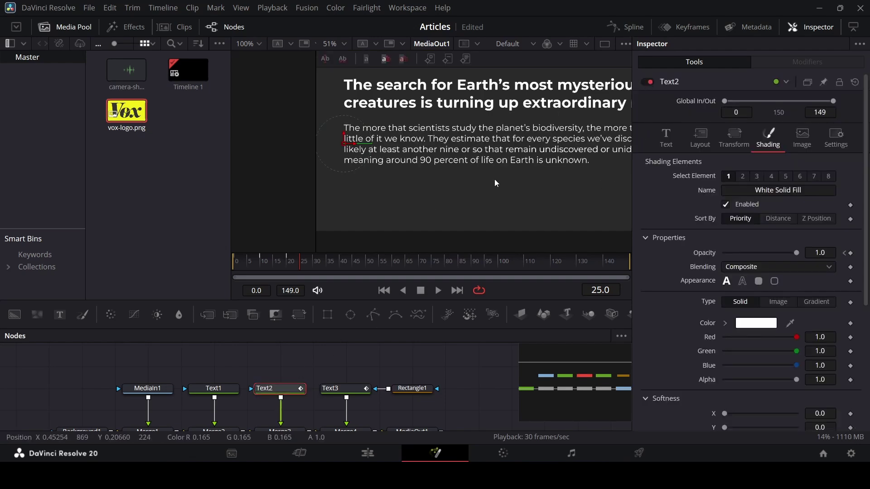
scroll(496, 183, down, 3)
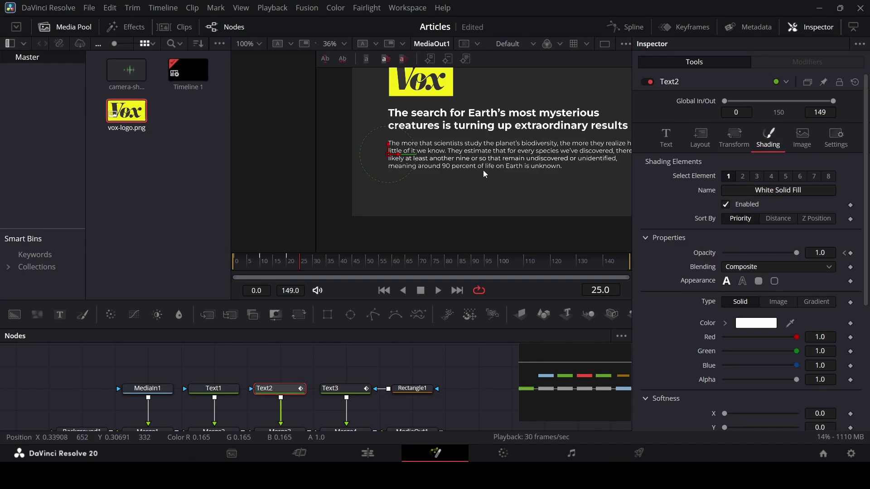
scroll(355, 364, down, 2)
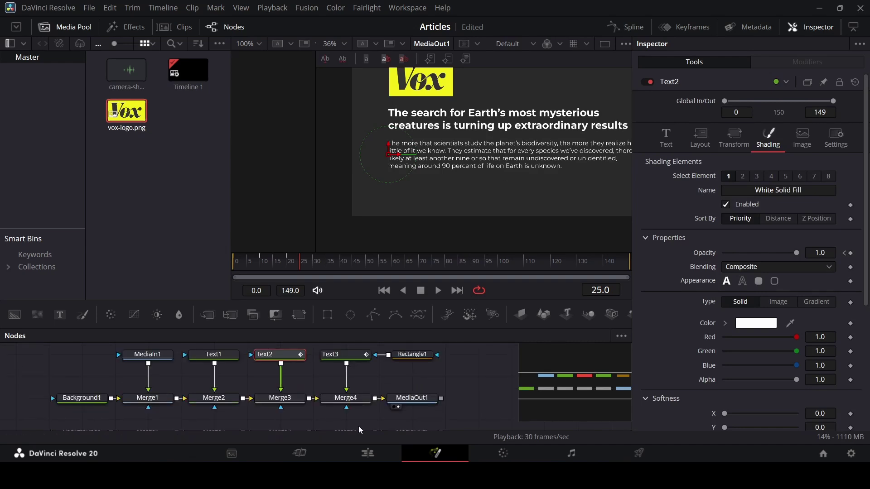
drag(356, 417, 456, 363)
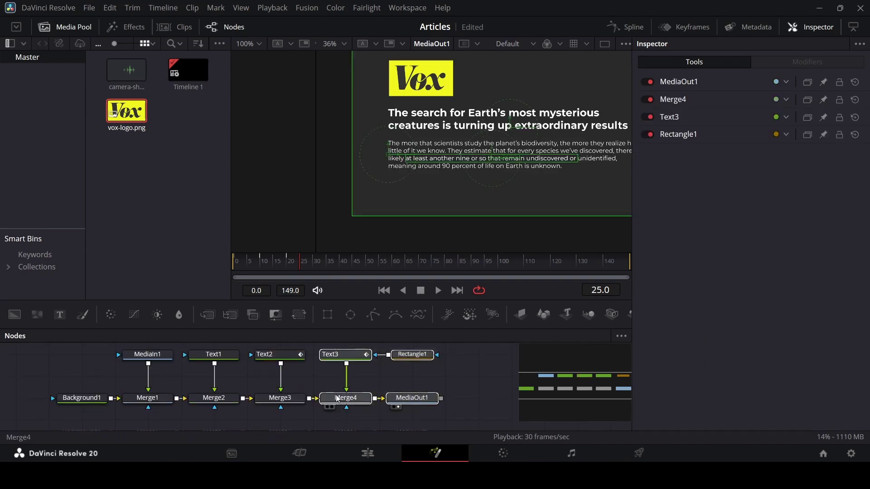
Step: Make room for a Brightness/Contrast node after Merge3 and lower its Gain to 0.33
drag(347, 404, 446, 404)
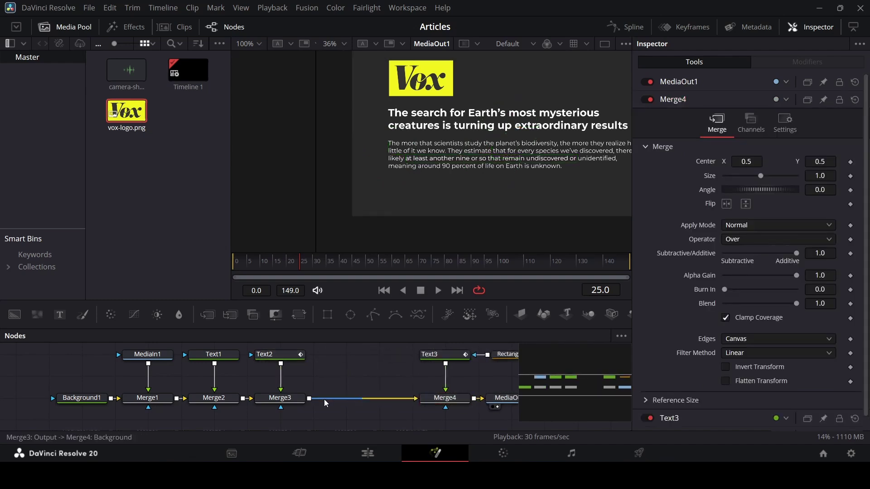
click(290, 399)
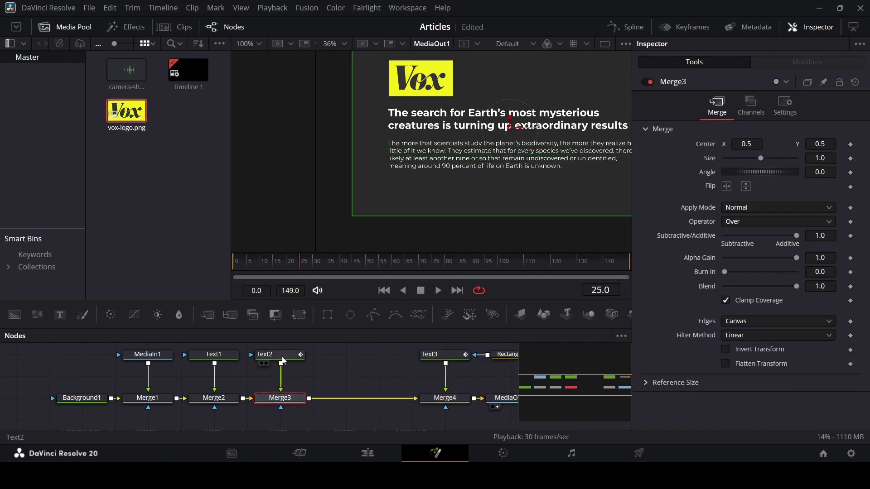
click(162, 319)
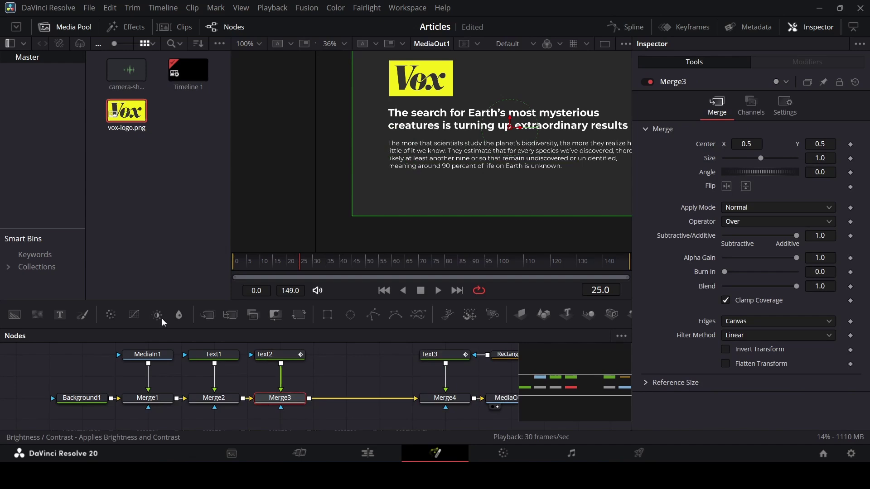
drag(356, 405, 399, 377)
key(ctrl+z)
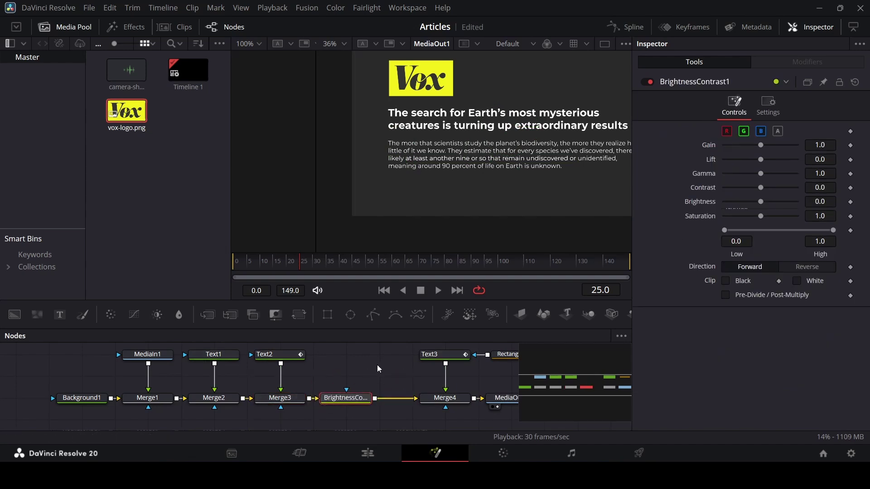
drag(761, 147, 736, 156)
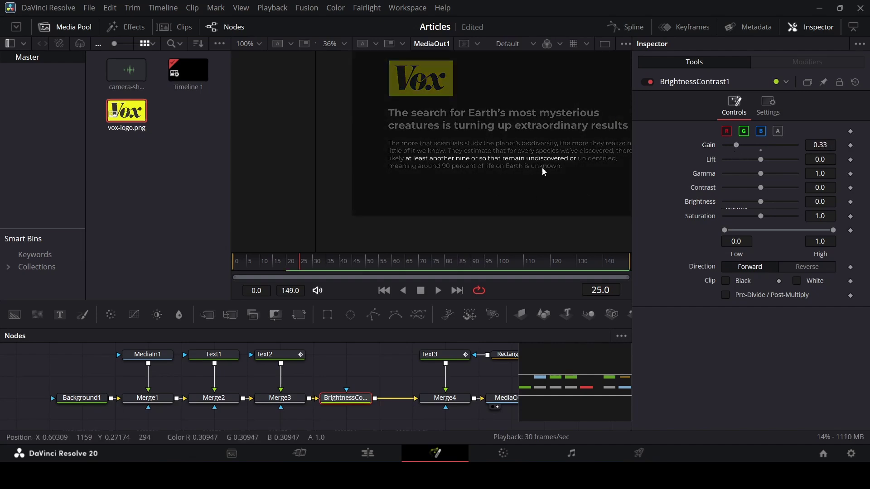
scroll(541, 168, up, 2)
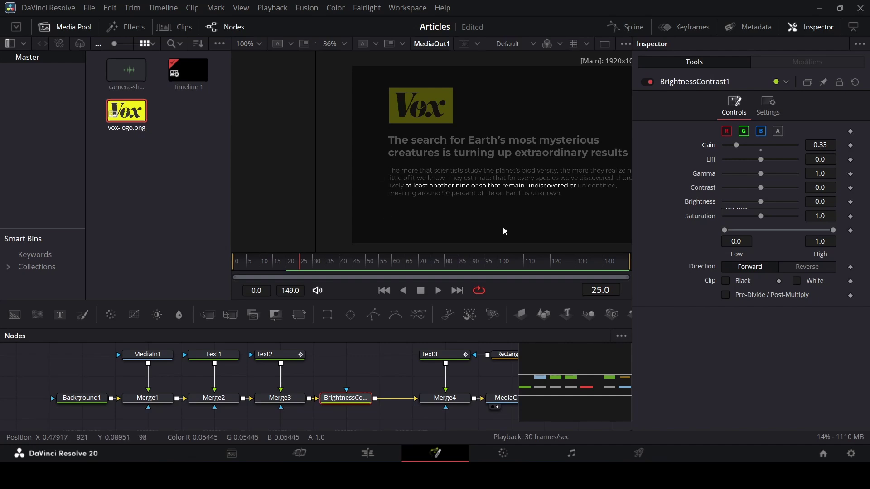
Step: Reset Gain to 1.0, keyframe it at frame 40, and enter a Gain of 0.3
double_click(710, 145)
mouse_move(290, 269)
mouse_down()
mouse_move(238, 269)
mouse_move(286, 273)
mouse_up()
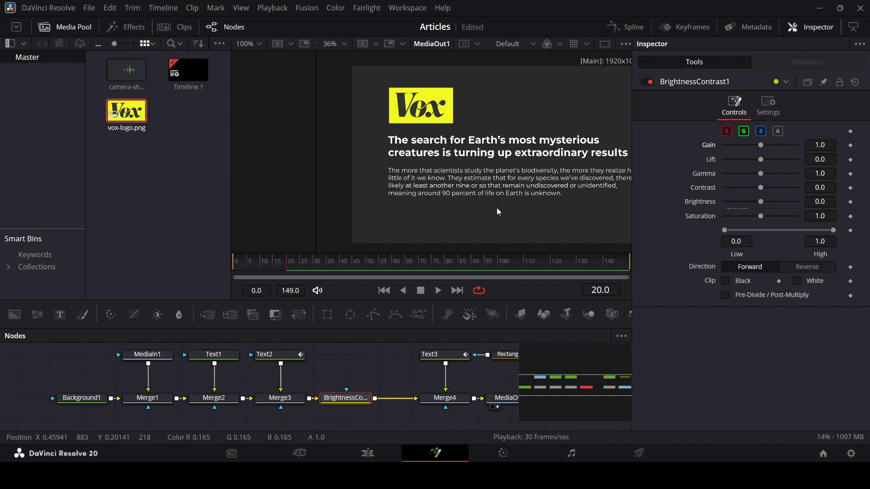
drag(303, 269, 339, 274)
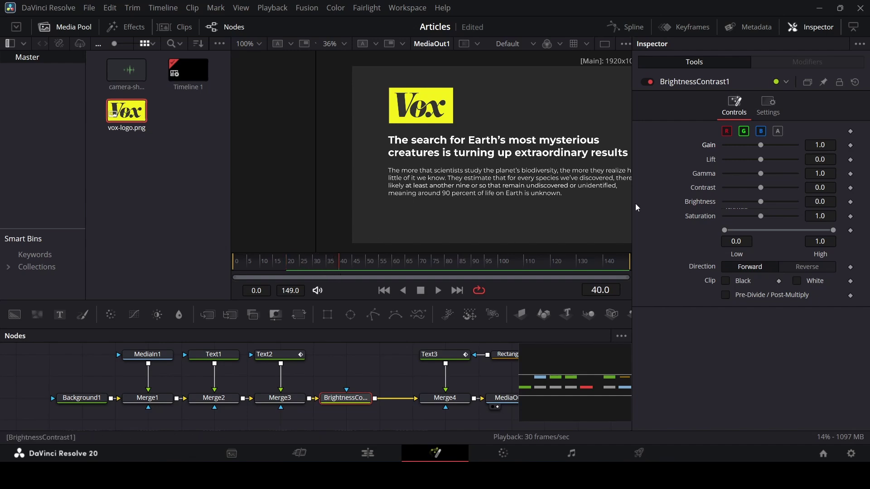
click(850, 145)
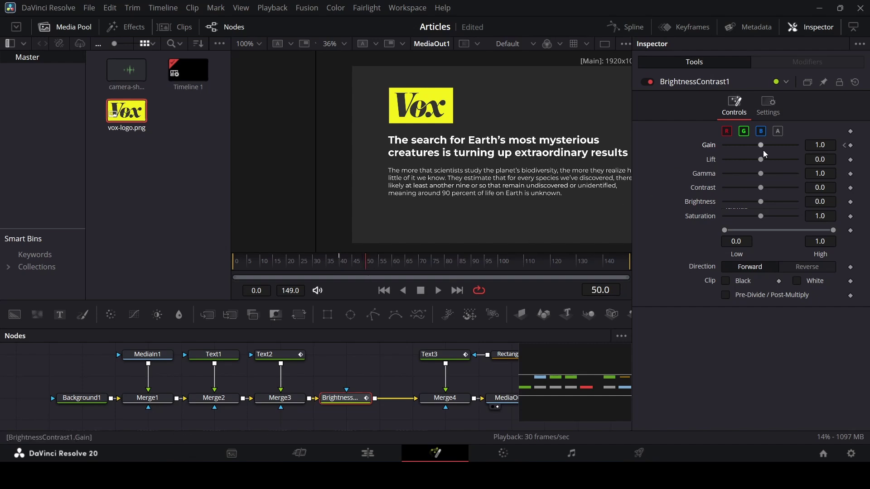
click(815, 145)
text(0.3)
key(Tab)
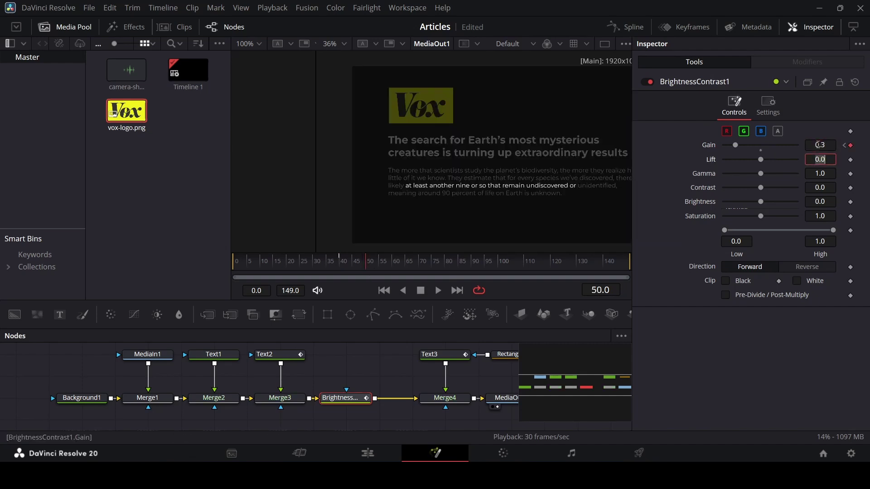
Step: Play back from an earlier frame to preview the dimming
click(316, 275)
click(350, 372)
key(space)
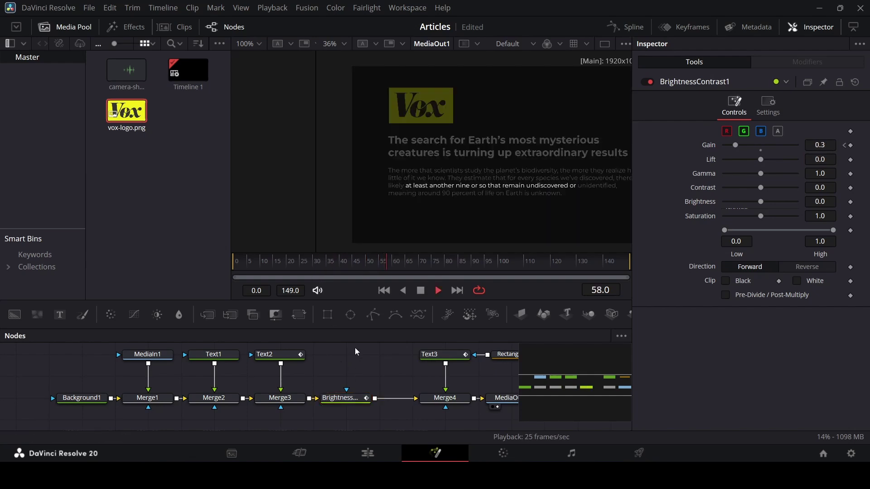
key(space)
Step: Add a second Gain keyframe holding the dimmed 0.3 value and replay to check the dim
click(298, 266)
drag(322, 272, 370, 270)
click(849, 146)
drag(367, 264, 319, 267)
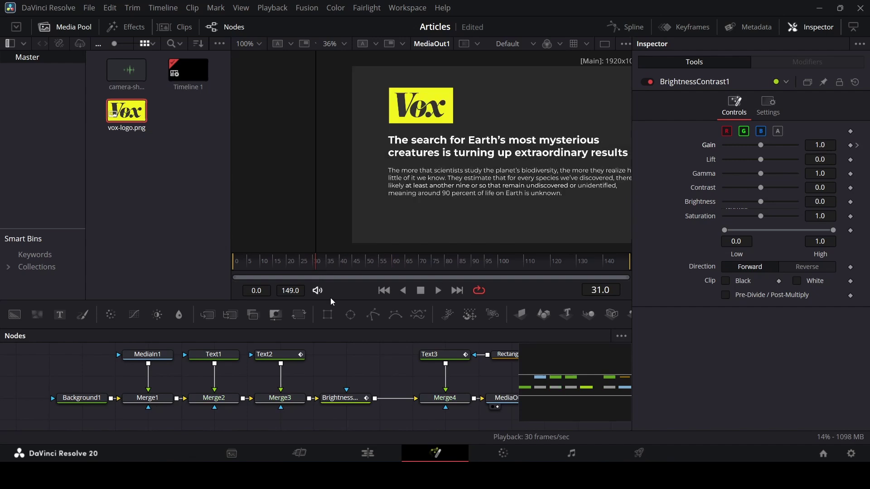
key(space)
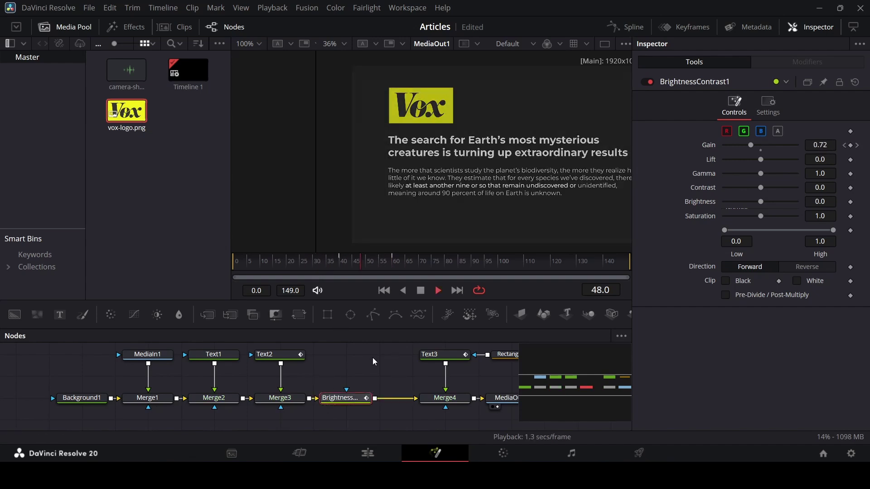
key(space)
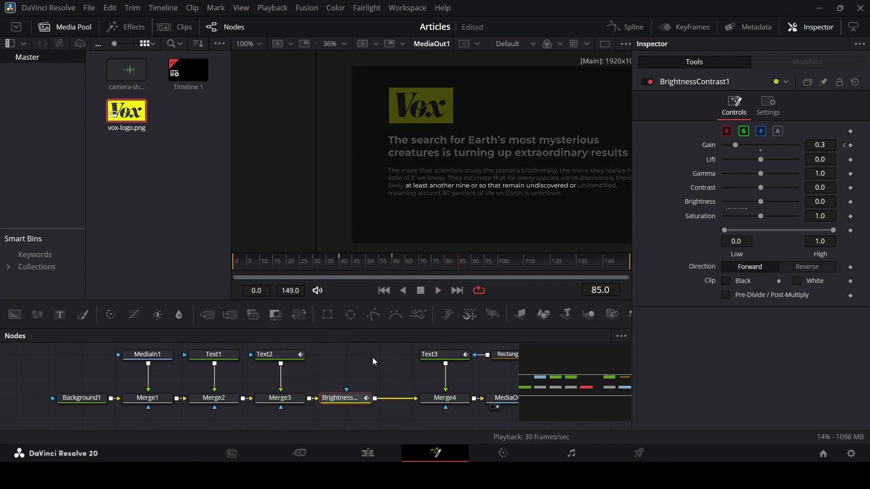
drag(311, 260, 465, 266)
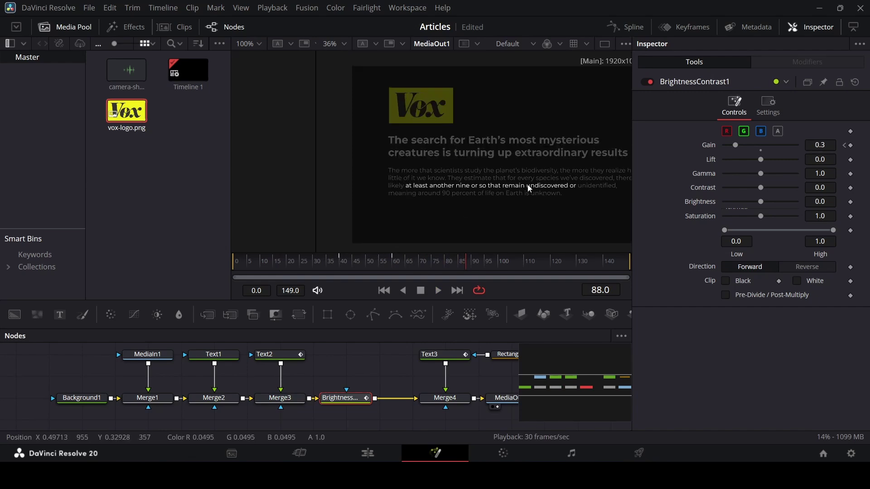
Step: Resize Rectangle1 to width 0.527 and Center X about 0.428 around the highlighted line
scroll(573, 189, up, 8)
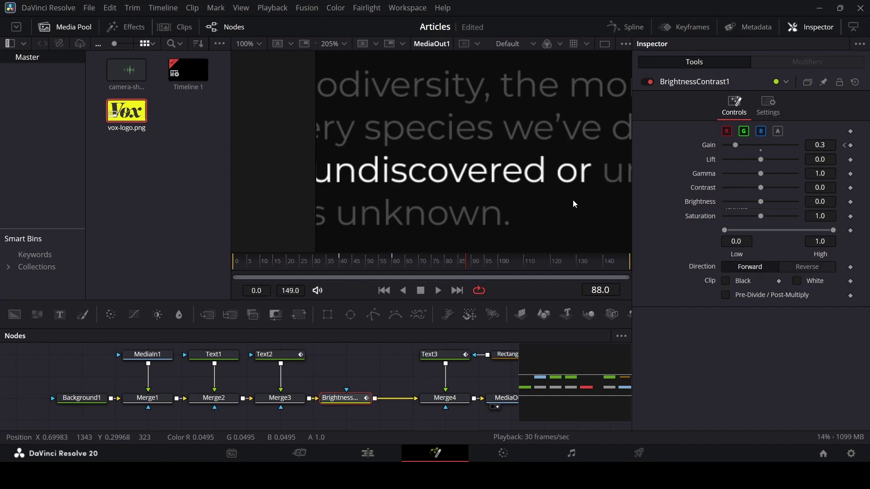
scroll(572, 200, down, 3)
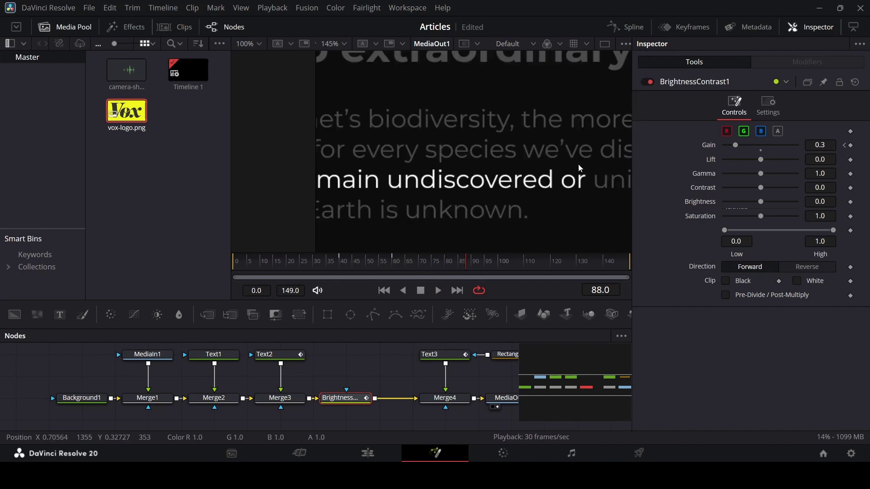
scroll(568, 192, down, 3)
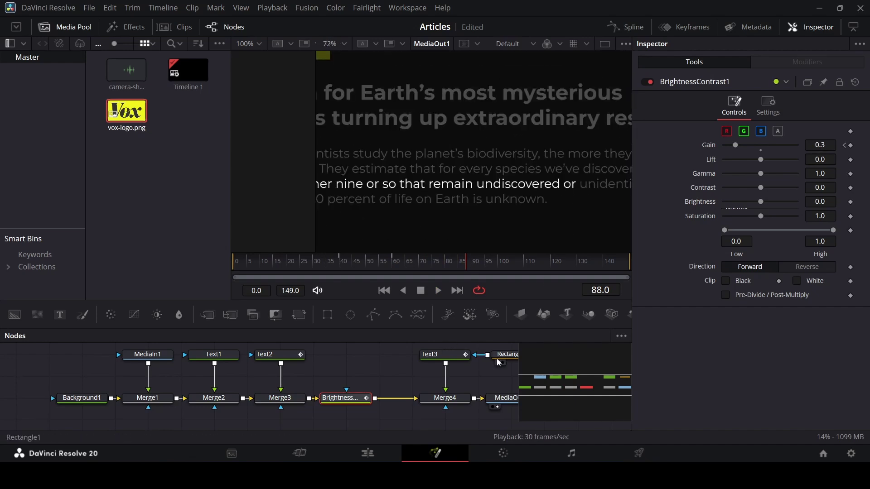
click(515, 356)
scroll(584, 191, down, 1)
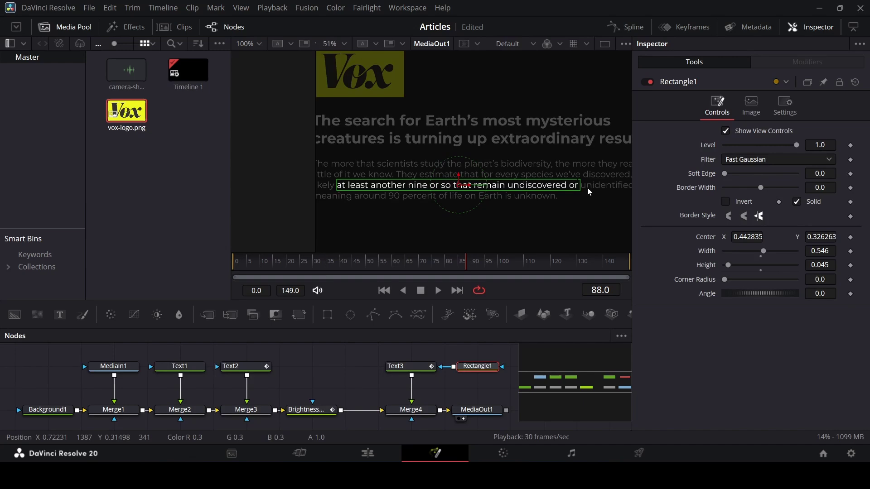
drag(825, 250, 817, 250)
drag(755, 239, 749, 239)
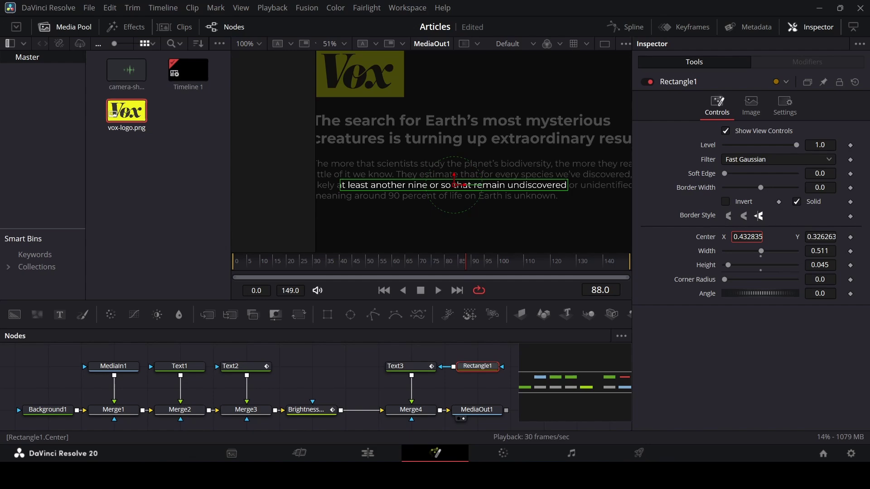
drag(825, 252, 833, 253)
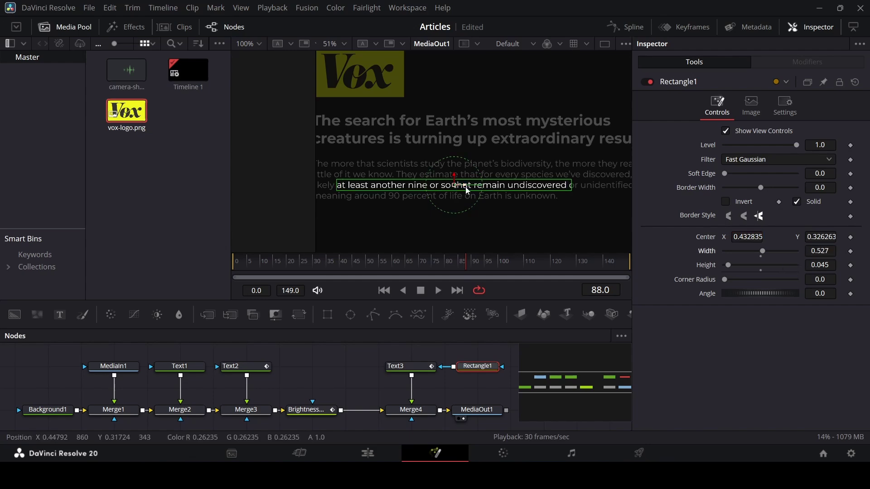
drag(461, 188, 458, 189)
click(377, 367)
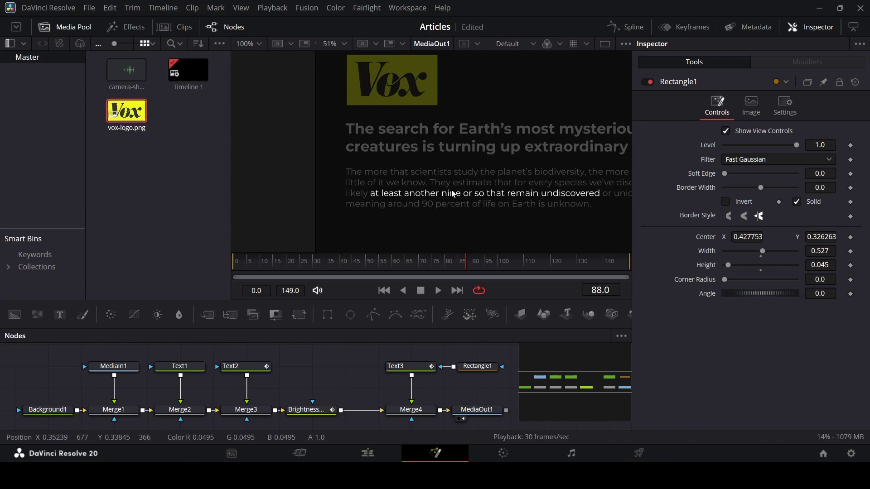
Step: Switch to the Edit page, fit the timeline, and play it from the start
click(386, 447)
key(ctrl+equal)
key(Home)
key(space)
key(space)
Step: Place an Adjustment Clip on Video 2 at 3:00, trimmed to end with the Fusion card
drag(356, 307, 396, 315)
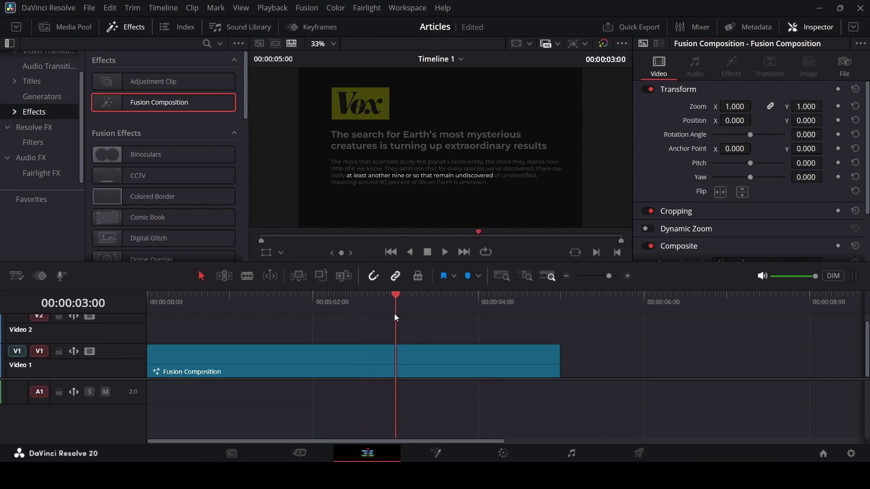
drag(154, 82, 432, 331)
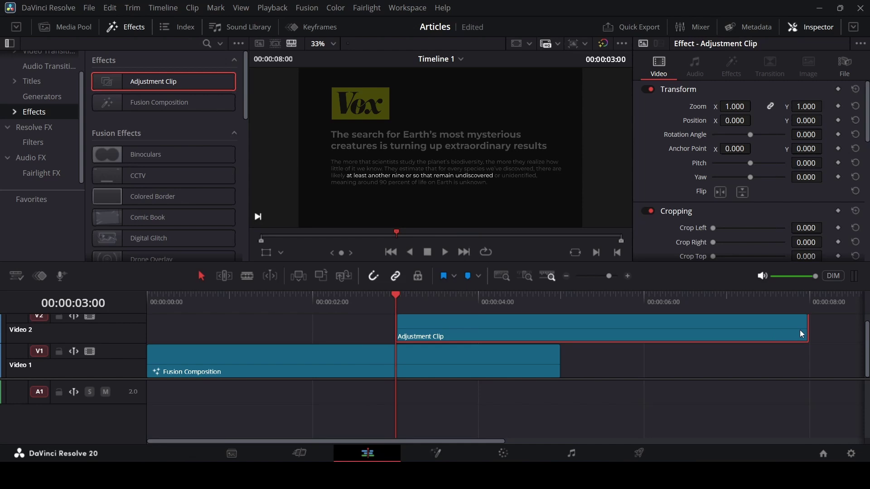
drag(807, 330, 560, 330)
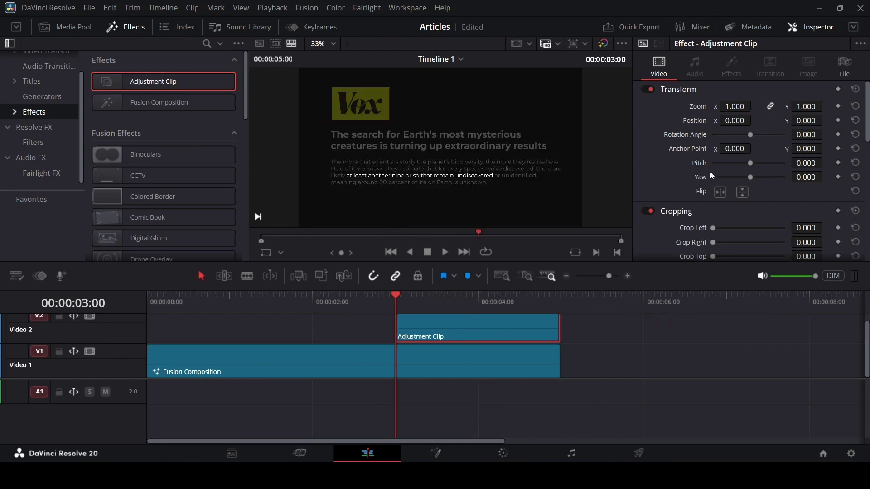
Step: Set the adjustment clip's Zoom to 1.39 and Position to 159 by 120
drag(734, 106, 754, 121)
drag(754, 119, 741, 120)
drag(798, 121, 826, 120)
Step: Play back from before the zoom starts to preview it
click(362, 296)
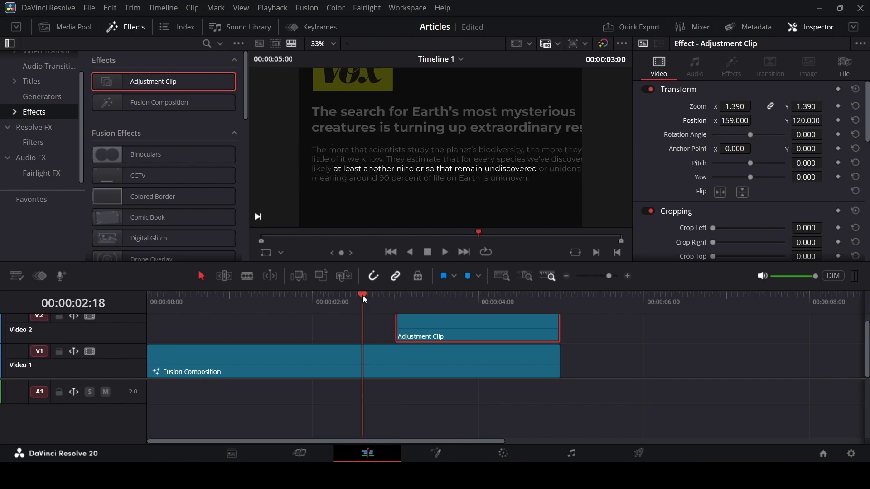
click(613, 354)
key(space)
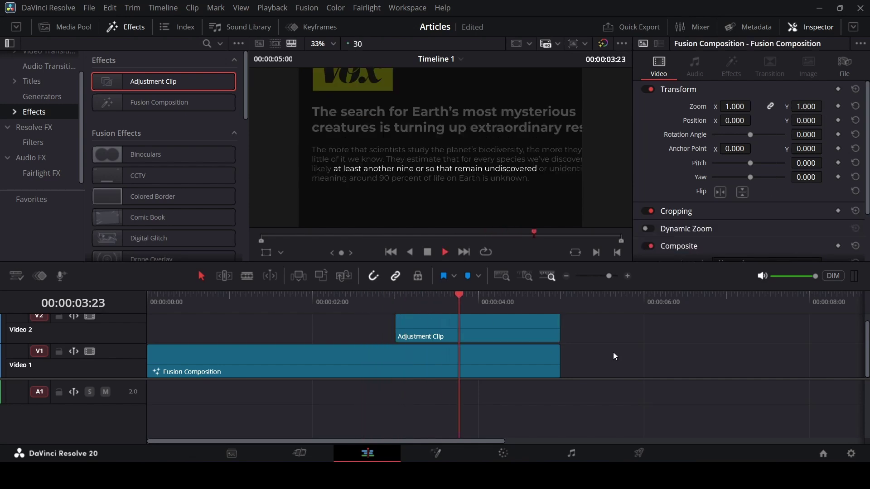
key(space)
click(68, 28)
Step: Place camera-shutter-click.wav on A1 at the zoom start, nudged two frames later
drag(116, 87, 392, 394)
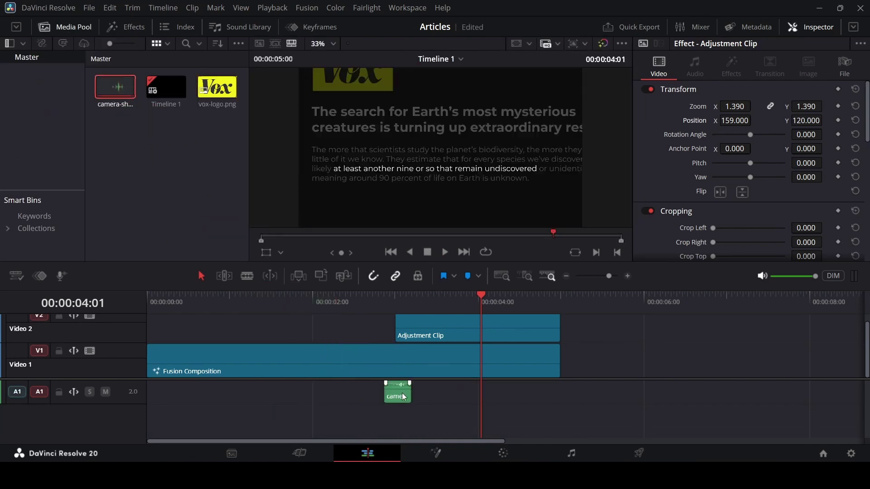
click(393, 394)
click(379, 295)
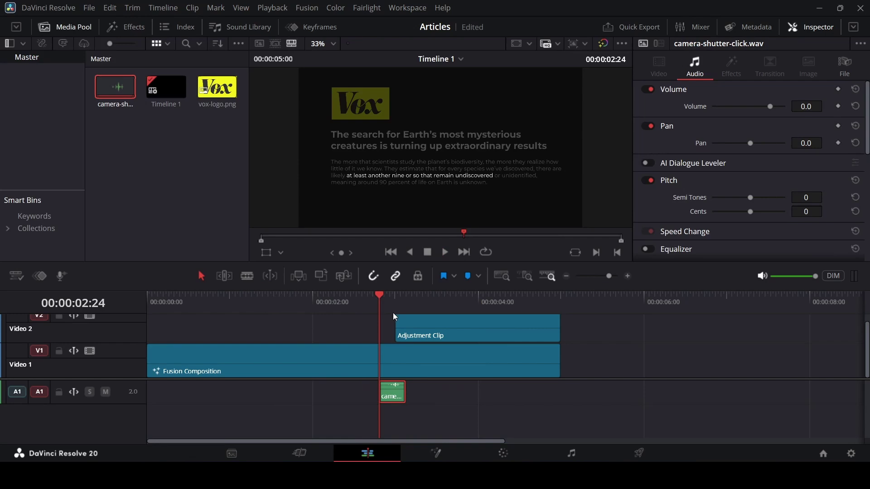
scroll(502, 340, up, 3)
drag(525, 404, 536, 399)
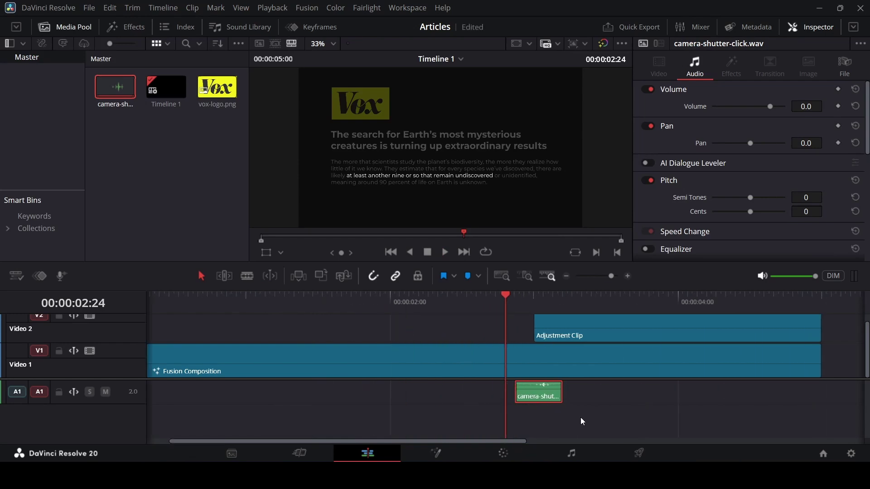
Step: Play back to check the shutter timing, then view the zoomed frame at 00:00:04:16
key(space)
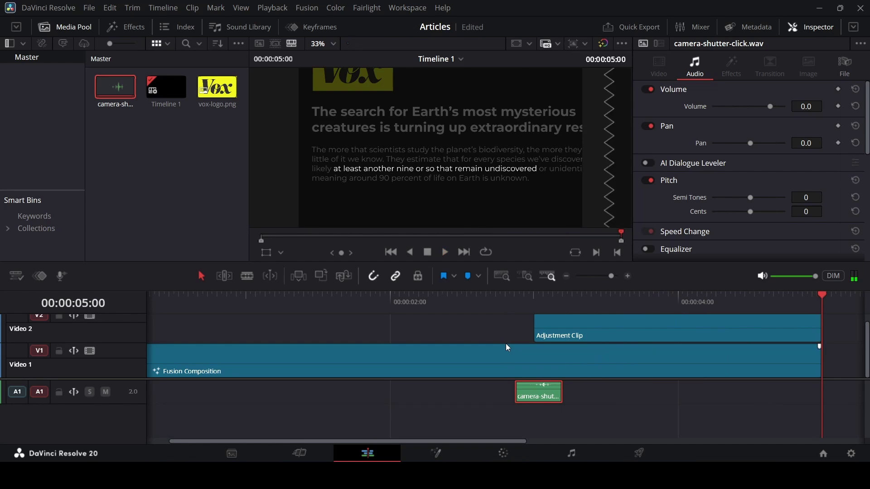
scroll(507, 345, down, 5)
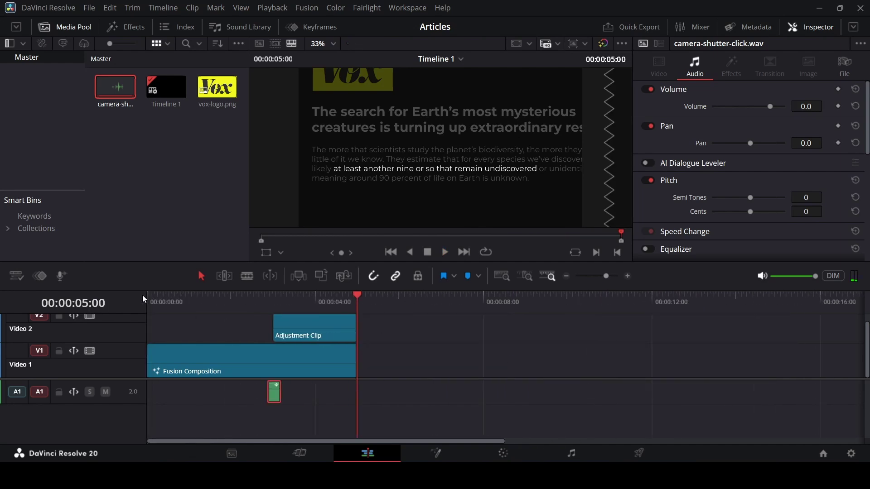
click(148, 297)
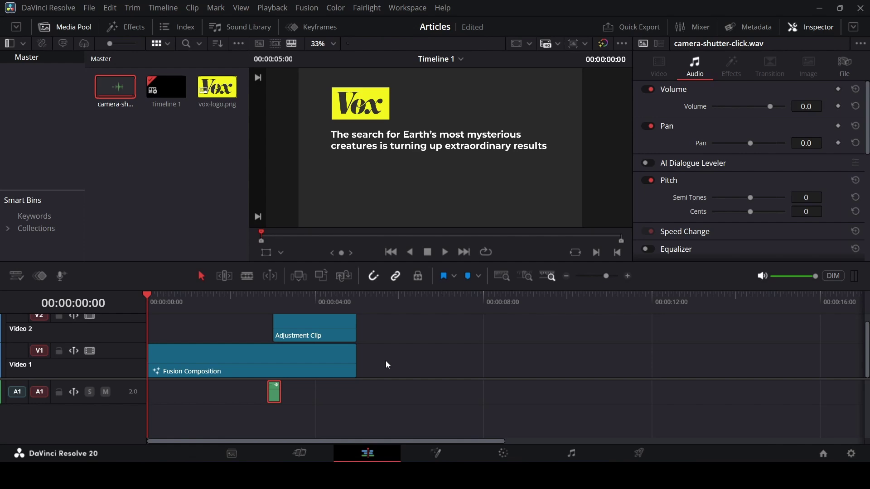
click(338, 304)
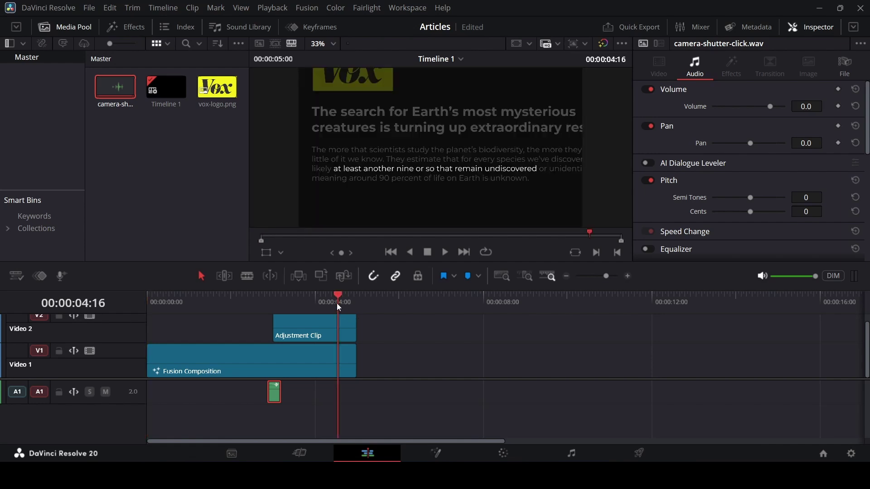